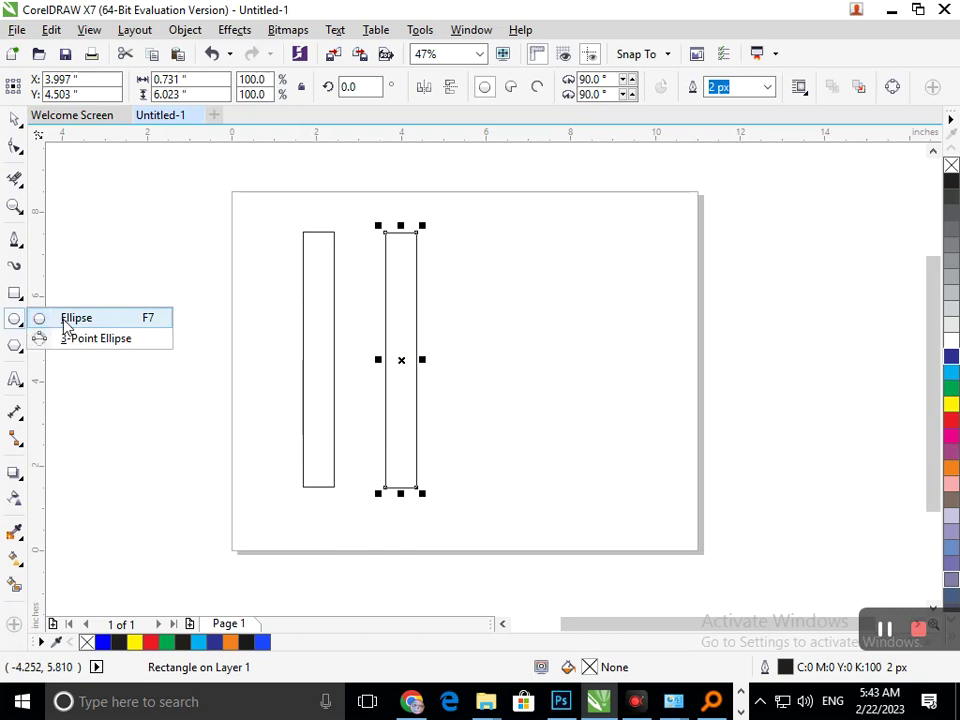
Step: Draw a circle about 0.731" wide inside the left bar and one about 1.949" wide spanning to the right bar's inner edge
{"action": "left_click_drag", "start_coordinate": [303, 295], "coordinate": [334, 317]}
{"action": "left_click_drag", "start_coordinate": [386, 298], "coordinate": [302, 341]}
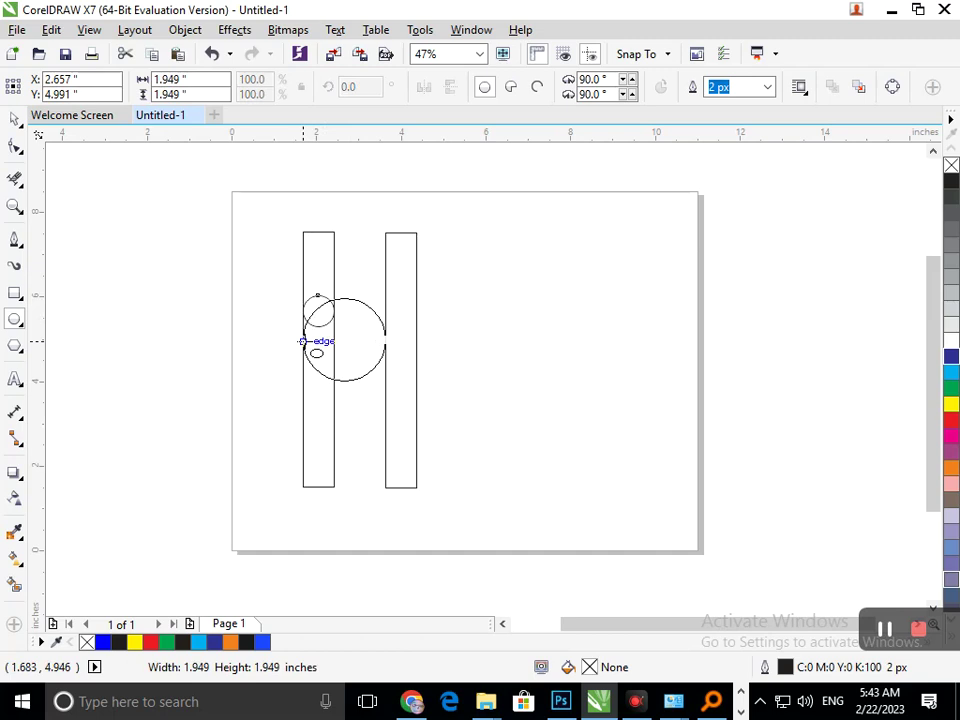
{"action": "left_click_drag", "start_coordinate": [303, 341], "coordinate": [303, 339]}
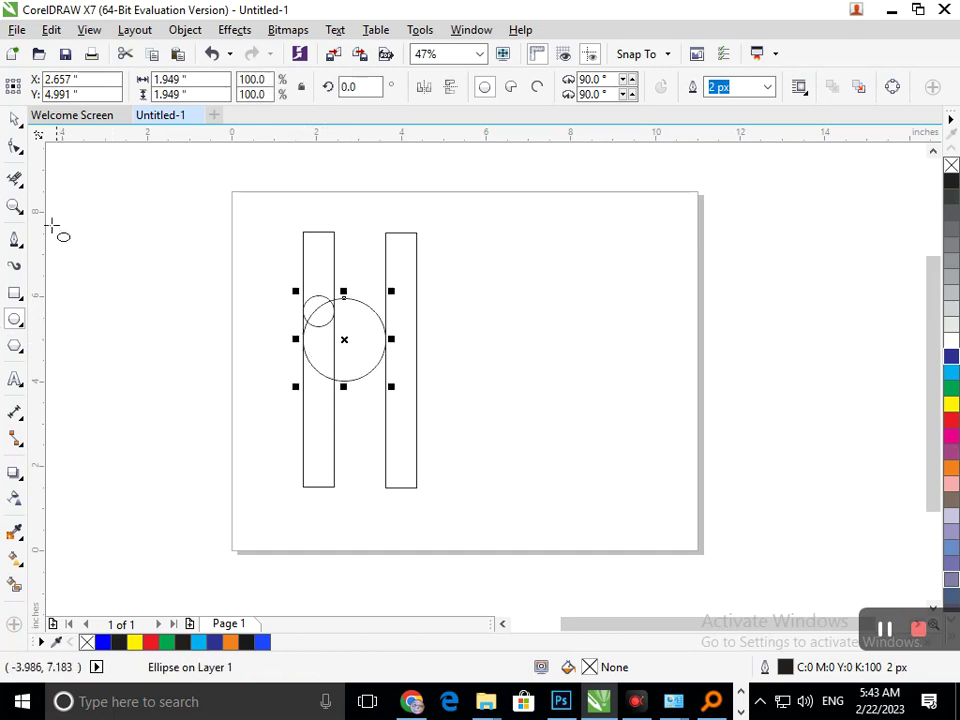
Step: Reposition both circles so their leftmost points meet at the left bar's outer edge, the small one inside the large one
{"action": "left_click", "coordinate": [15, 119]}
{"action": "left_click", "coordinate": [94, 330]}
{"action": "left_click_drag", "start_coordinate": [390, 350], "coordinate": [576, 321]}
{"action": "left_click_drag", "start_coordinate": [306, 318], "coordinate": [489, 354]}
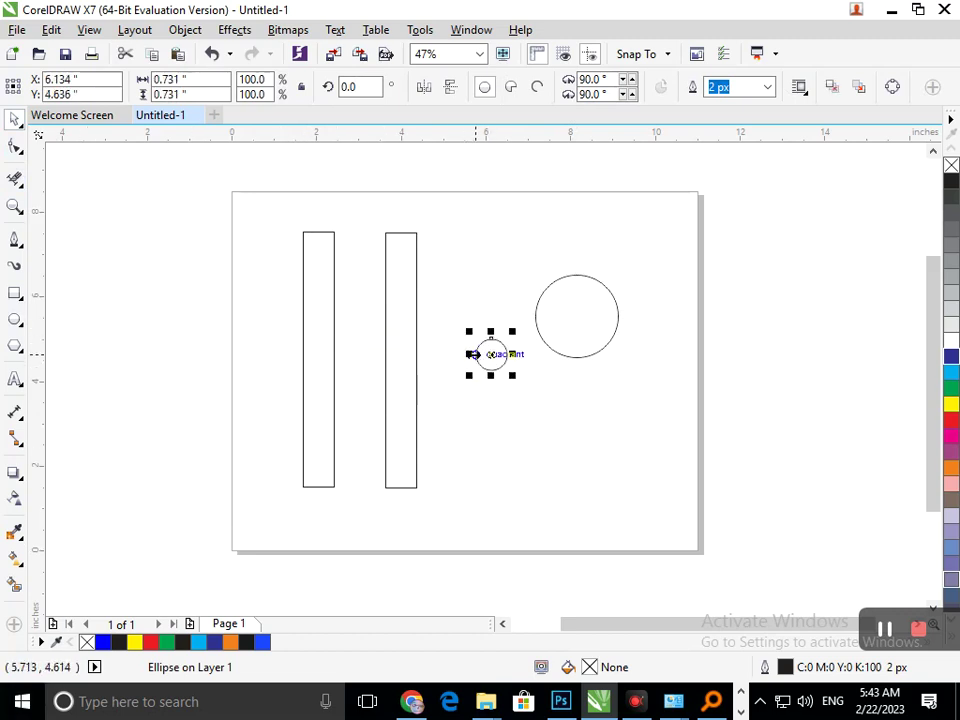
{"action": "left_click_drag", "start_coordinate": [473, 354], "coordinate": [301, 305]}
{"action": "left_click", "coordinate": [537, 320]}
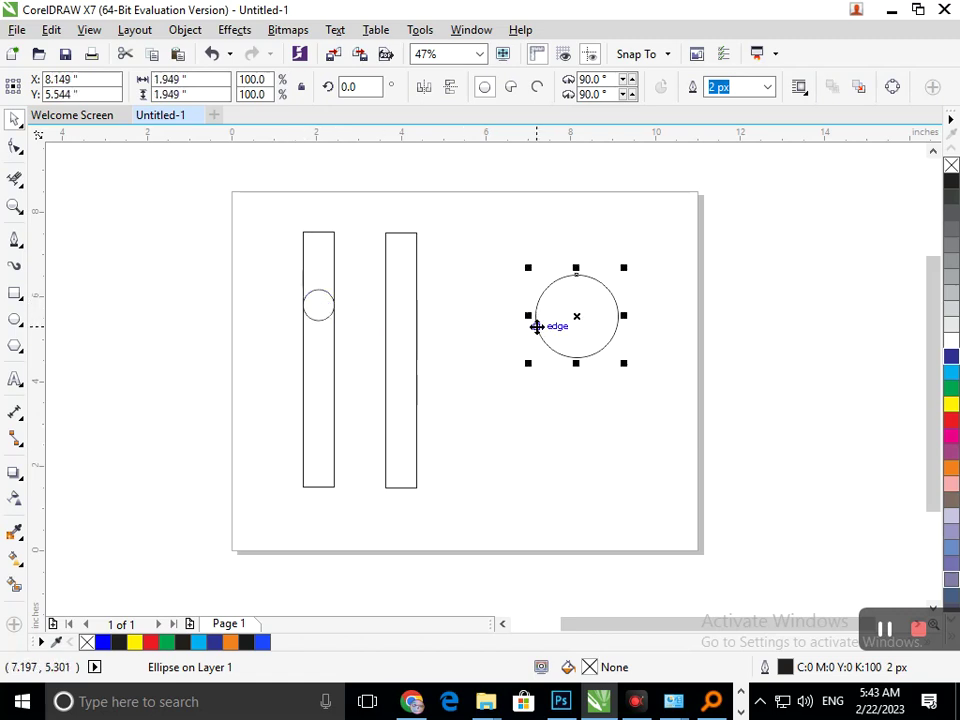
{"action": "left_click_drag", "start_coordinate": [537, 322], "coordinate": [302, 306]}
Step: Duplicate the large circle below the original and align the copy with the right bar's outer edge
{"action": "left_click", "coordinate": [480, 362]}
{"action": "left_click_drag", "start_coordinate": [547, 372], "coordinate": [253, 258]}
{"action": "left_click", "coordinate": [344, 257]}
{"action": "left_click", "coordinate": [392, 340]}
{"action": "left_click_drag", "start_coordinate": [383, 309], "coordinate": [416, 411]}
{"action": "right_click", "coordinate": [377, 390]}
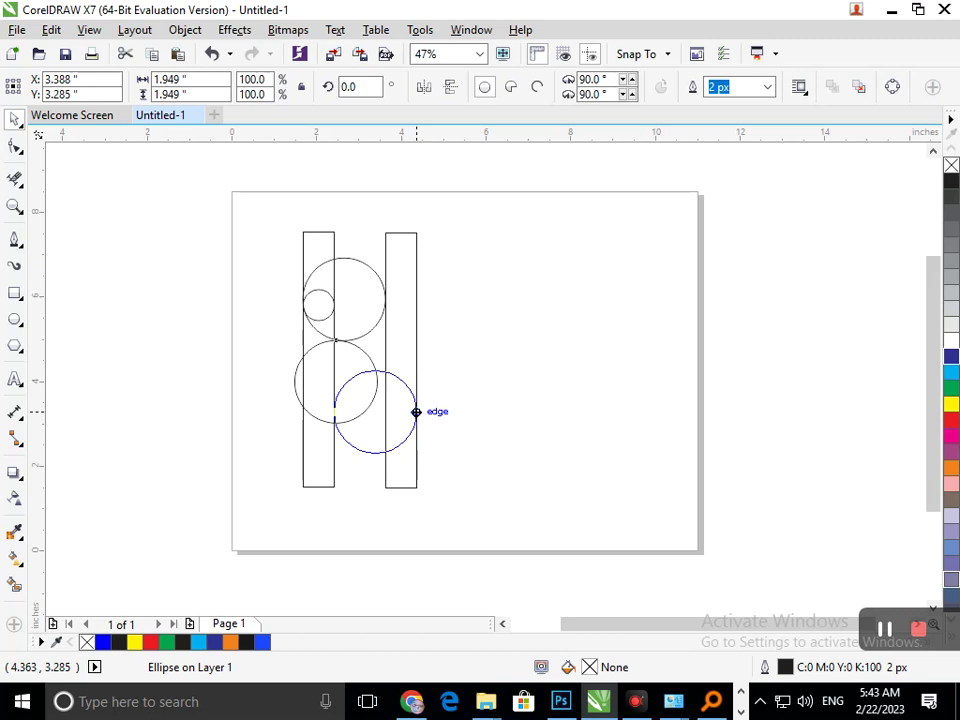
{"action": "left_click_drag", "start_coordinate": [416, 411], "coordinate": [416, 411]}
Step: Try to fit a scaled-down circle about 0.704" wide inside the right bar
{"action": "left_click", "coordinate": [506, 420]}
{"action": "left_click_drag", "start_coordinate": [355, 360], "coordinate": [560, 360]}
{"action": "left_click_drag", "start_coordinate": [488, 430], "coordinate": [568, 418]}
{"action": "left_click", "coordinate": [514, 486]}
{"action": "left_click", "coordinate": [464, 452]}
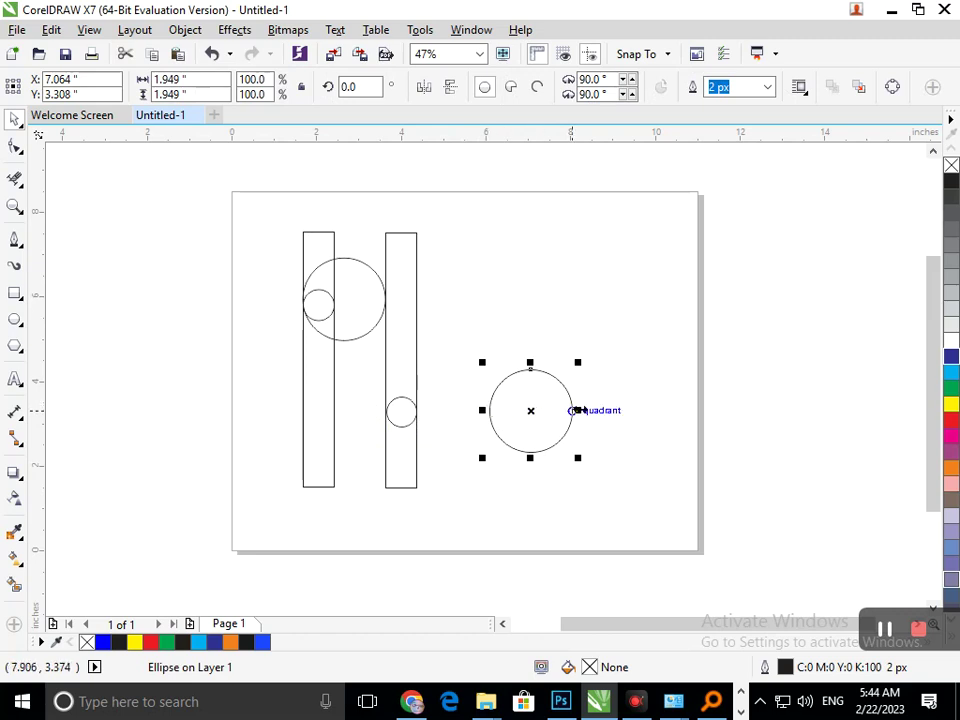
{"action": "key", "text": "ctrl+z"}
Step: Replace the undersized circle in the right bar with a 0.731" circle inside the lower large circle
{"action": "left_click", "coordinate": [499, 419]}
{"action": "left_click", "coordinate": [411, 426]}
{"action": "left_click", "coordinate": [405, 426]}
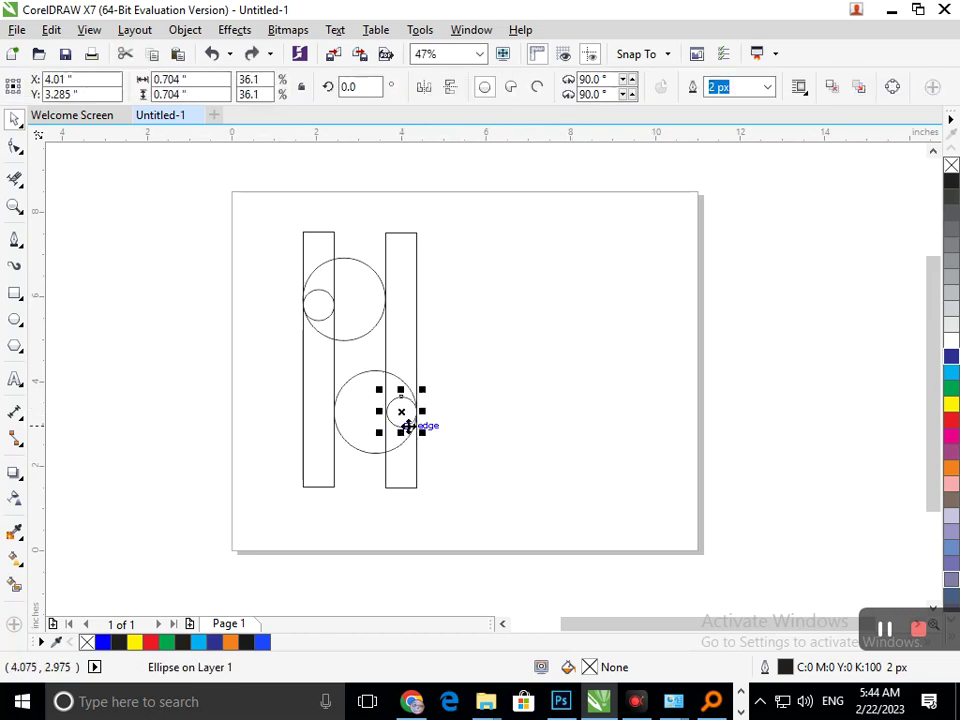
{"action": "key", "text": "Delete"}
{"action": "key", "text": "ctrl+z"}
{"action": "left_click_drag", "start_coordinate": [401, 422], "coordinate": [409, 433]}
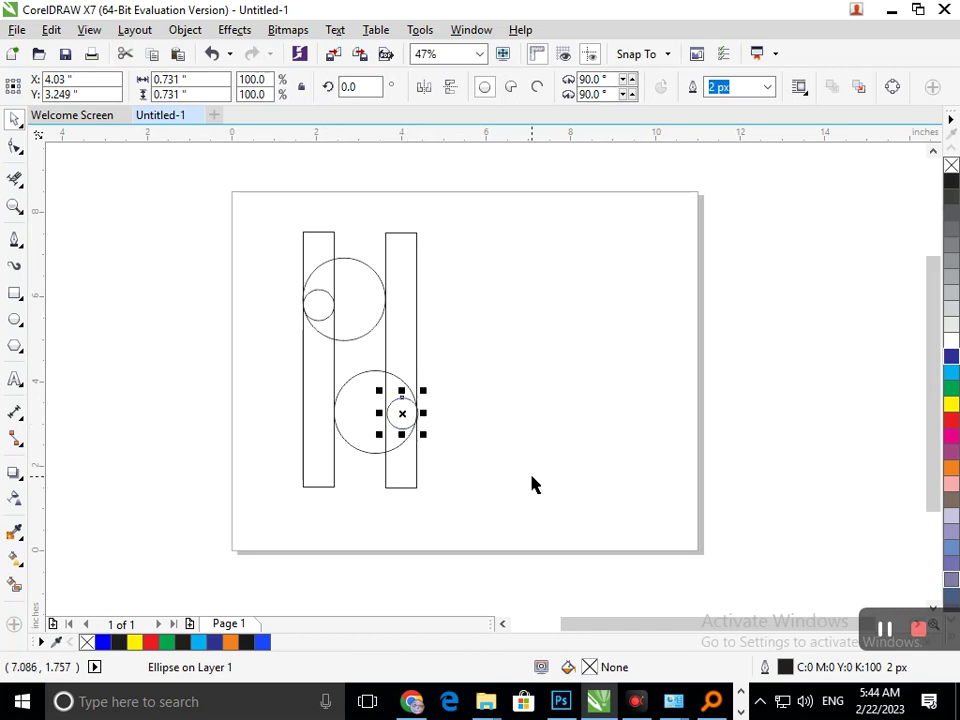
Step: Smart-fill the large circles' areas between the bars and the crescent above the upper small circle with blue
{"action": "left_click", "coordinate": [15, 583]}
{"action": "left_click", "coordinate": [359, 430]}
{"action": "left_click", "coordinate": [369, 357]}
{"action": "key", "text": "ctrl+z"}
{"action": "left_click", "coordinate": [368, 318]}
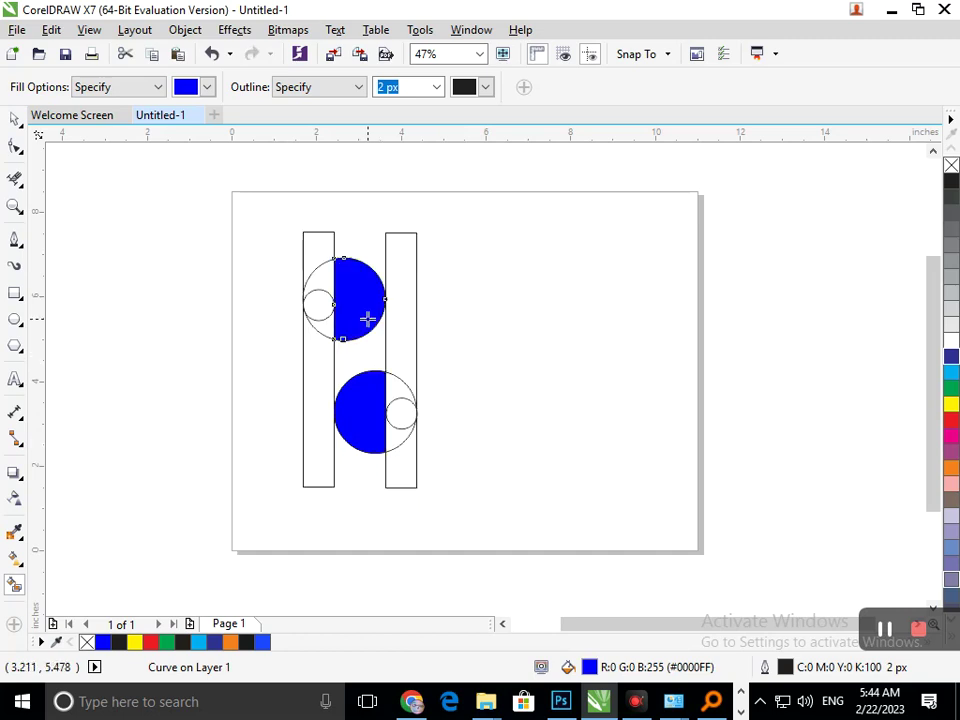
{"action": "left_click", "coordinate": [322, 284]}
Step: Try to smart-fill the gap between the large circles and the crescent in the right bar with blue
{"action": "left_click", "coordinate": [366, 352]}
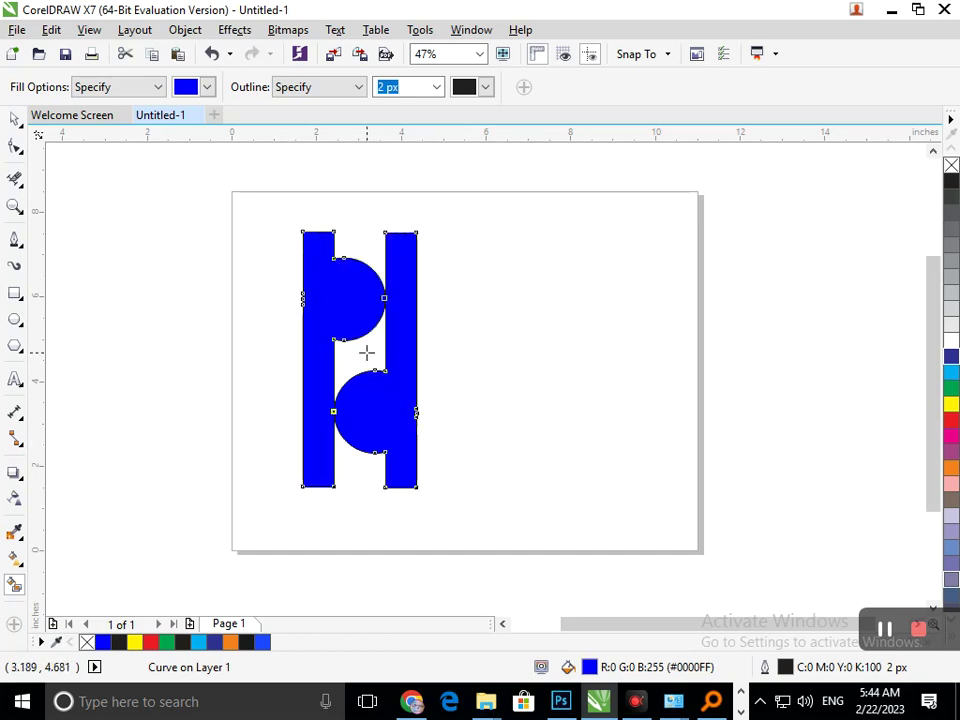
{"action": "key", "text": "ctrl+z"}
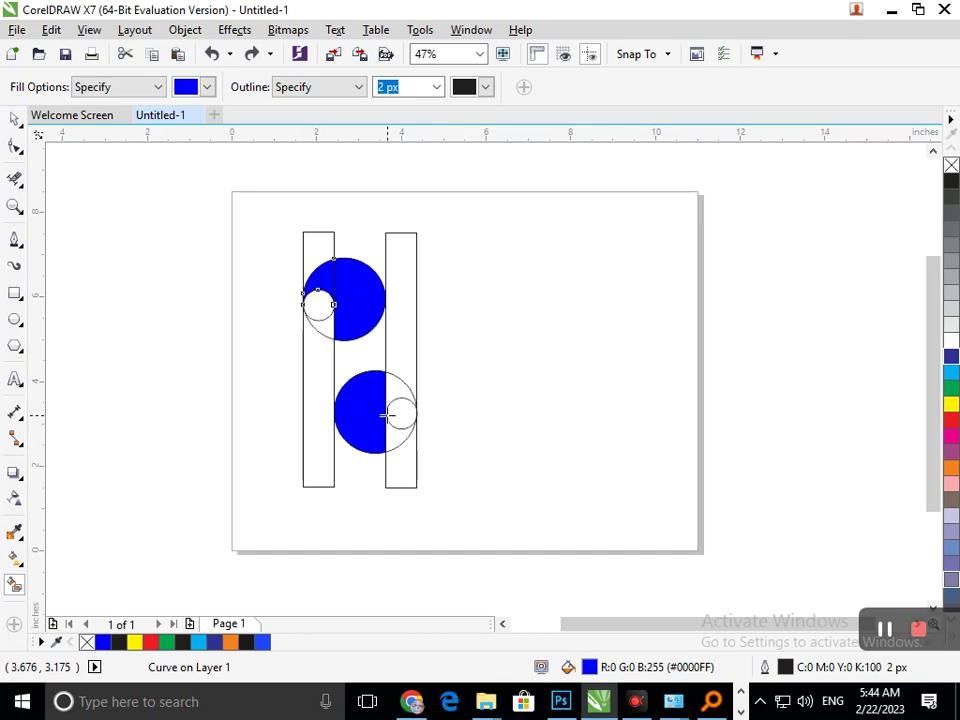
{"action": "left_click", "coordinate": [399, 434]}
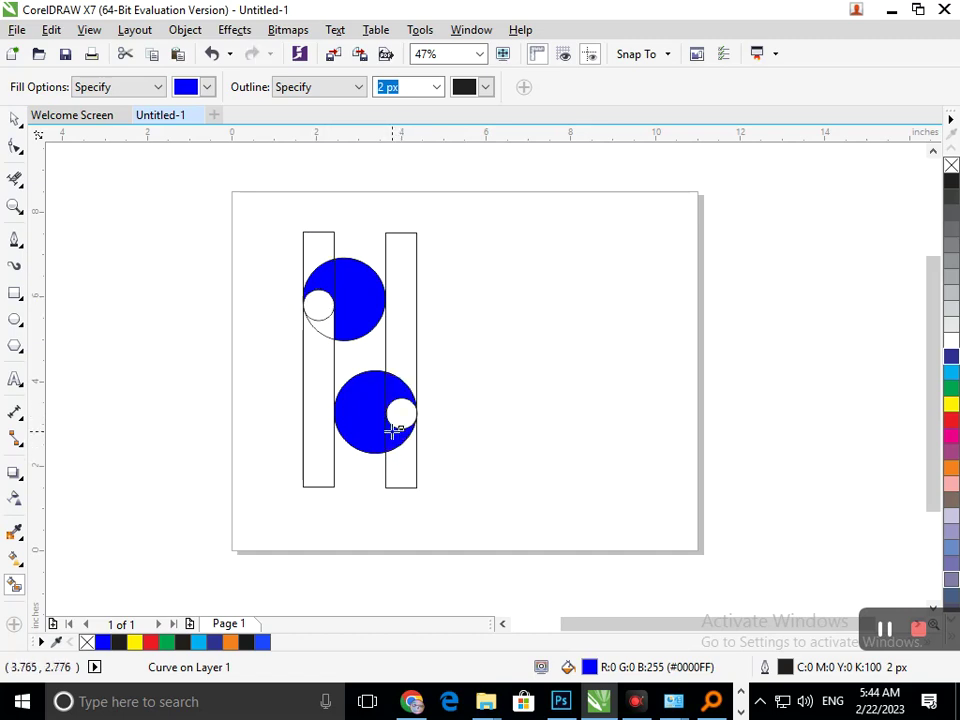
{"action": "key", "text": "ctrl+z"}
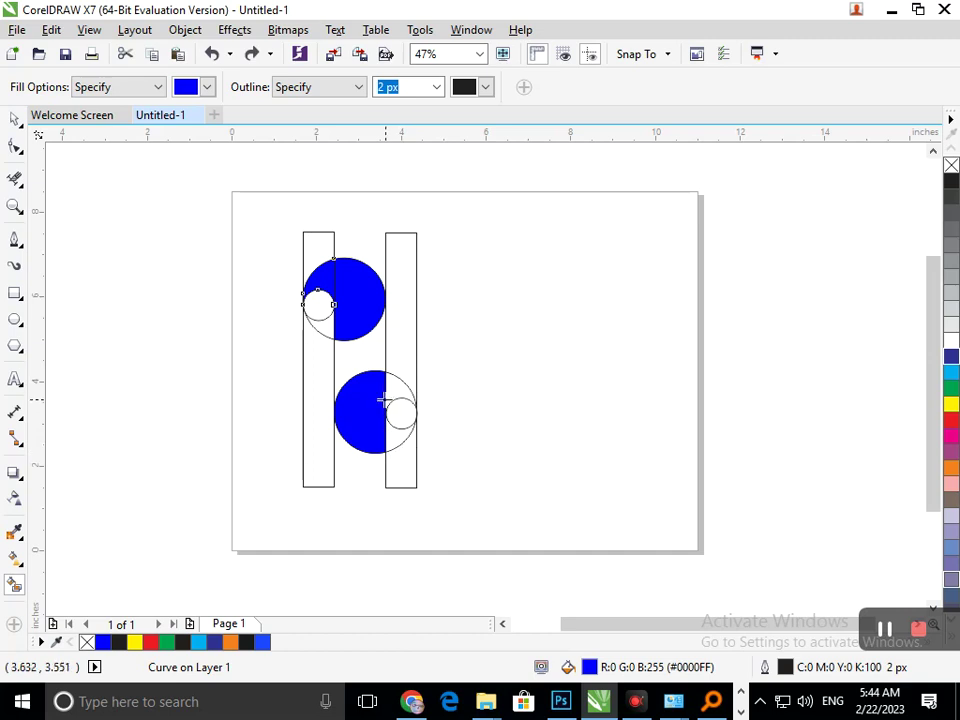
Step: Shift the lower small circle onto the right bar's inner edge and smart-fill the crescent below it with blue
{"action": "scroll", "coordinate": [402, 425], "scroll_direction": "up", "scroll_amount": 5}
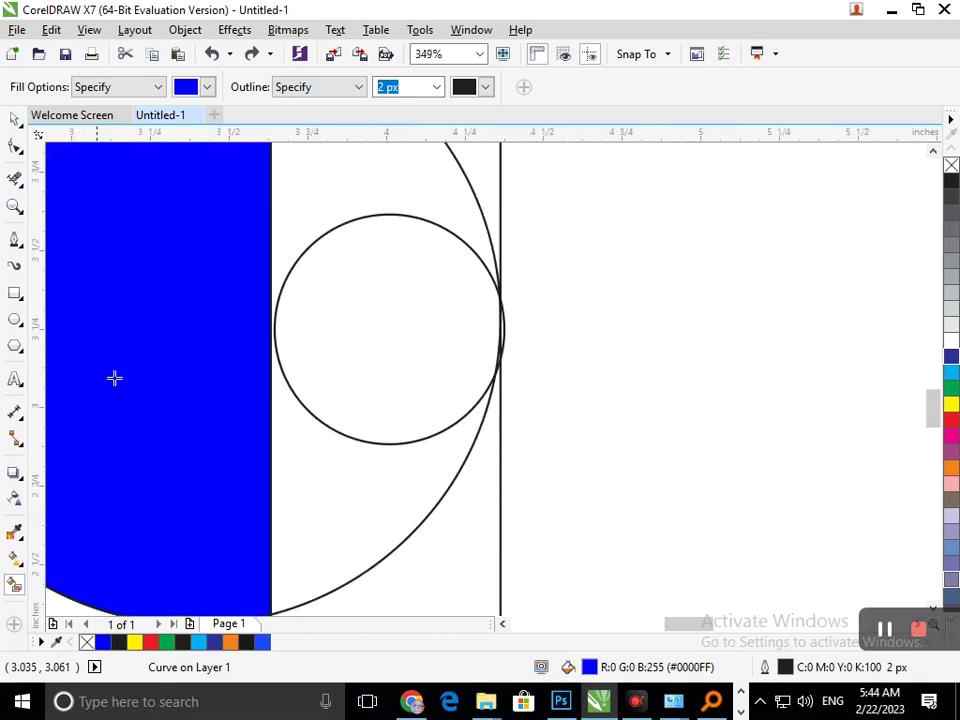
{"action": "left_click", "coordinate": [15, 119]}
{"action": "left_click", "coordinate": [279, 367]}
{"action": "left_click_drag", "start_coordinate": [268, 330], "coordinate": [262, 329]}
{"action": "left_click", "coordinate": [15, 585]}
{"action": "left_click", "coordinate": [303, 490]}
{"action": "scroll", "coordinate": [305, 482], "scroll_direction": "down", "scroll_amount": 5}
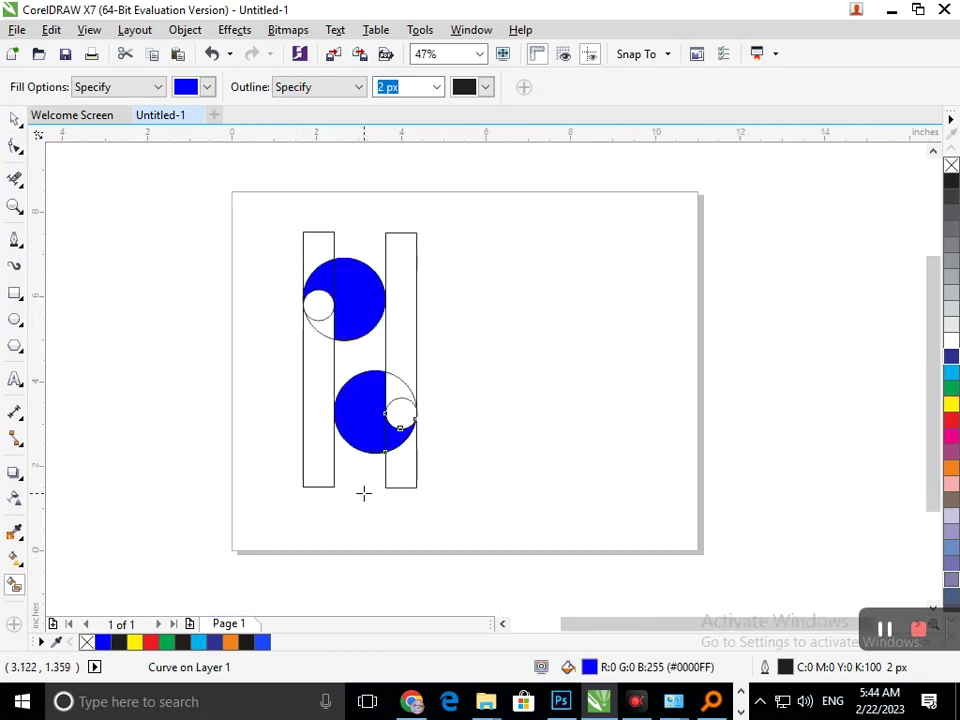
Step: Nudge the two bars toward each other by 0.02" each and smart-fill the gap between the large circles with blue
{"action": "left_click", "coordinate": [362, 452]}
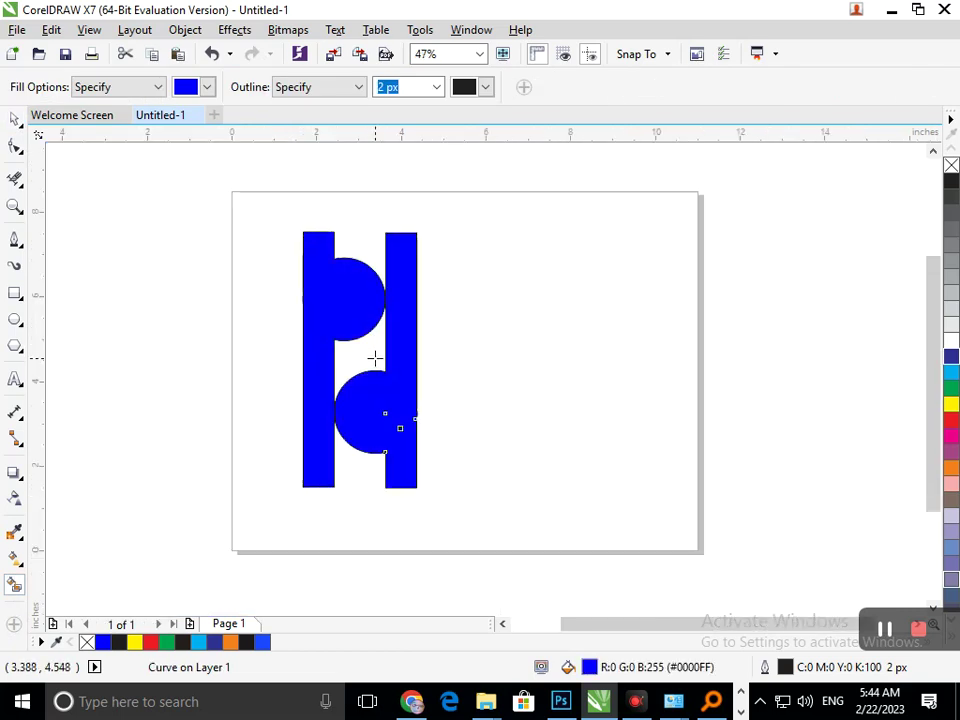
{"action": "key", "text": "ctrl+z"}
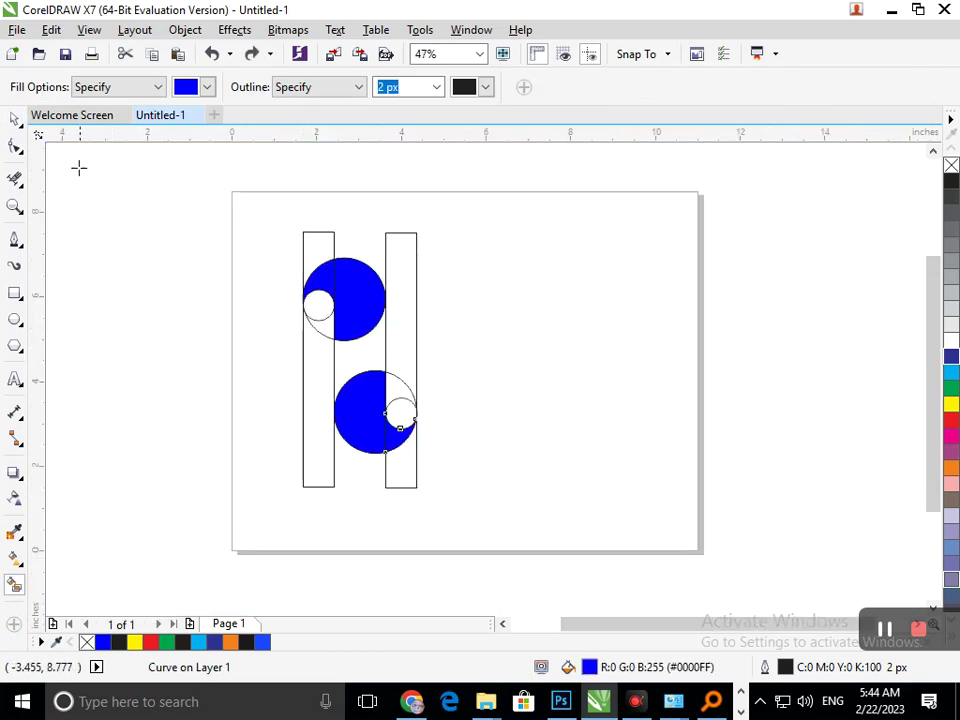
{"action": "left_click", "coordinate": [15, 120]}
{"action": "left_click", "coordinate": [303, 468]}
{"action": "key", "text": "Right"}
{"action": "key", "text": "Right"}
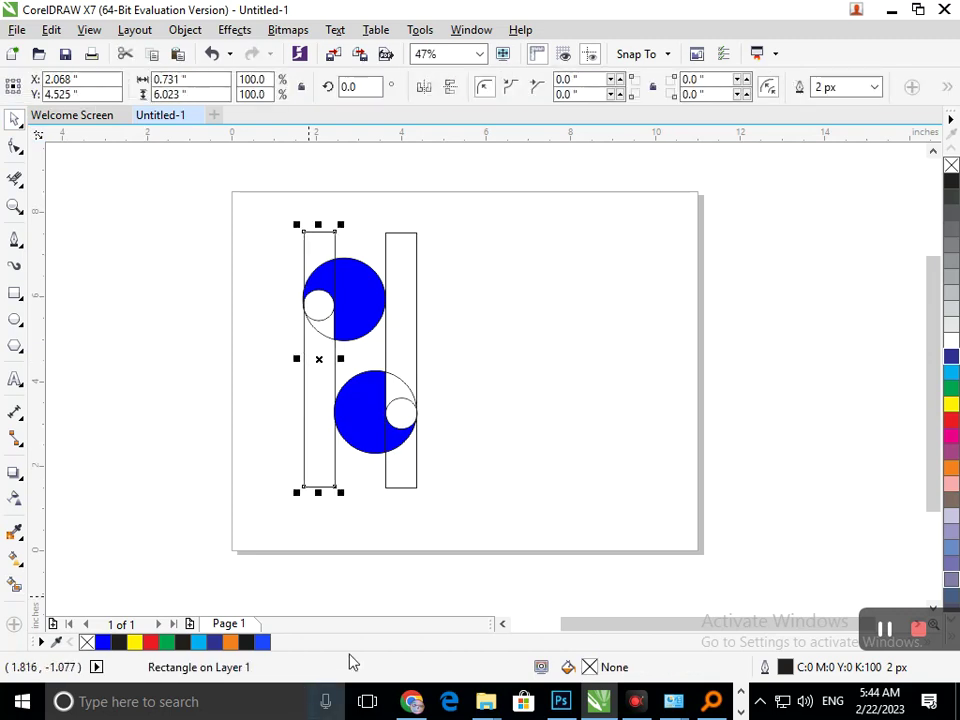
{"action": "left_click", "coordinate": [398, 475]}
{"action": "key", "text": "Left"}
{"action": "key", "text": "Left"}
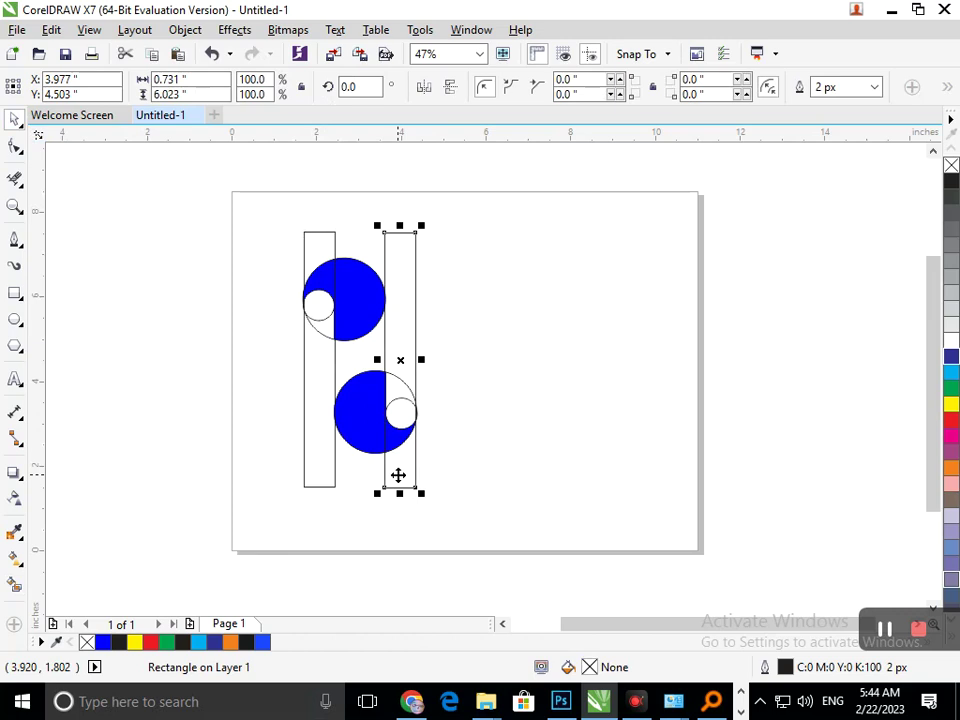
{"action": "left_click", "coordinate": [14, 584]}
{"action": "left_click", "coordinate": [372, 352]}
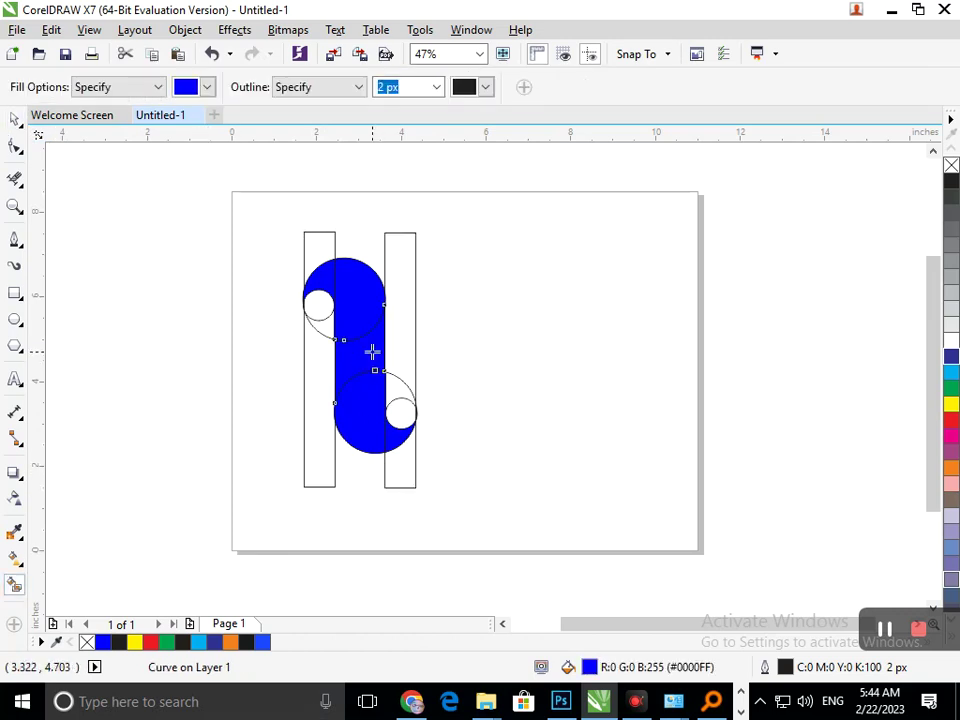
Step: Delete the two vertical construction bars
{"action": "left_click", "coordinate": [14, 118]}
{"action": "left_click", "coordinate": [428, 407]}
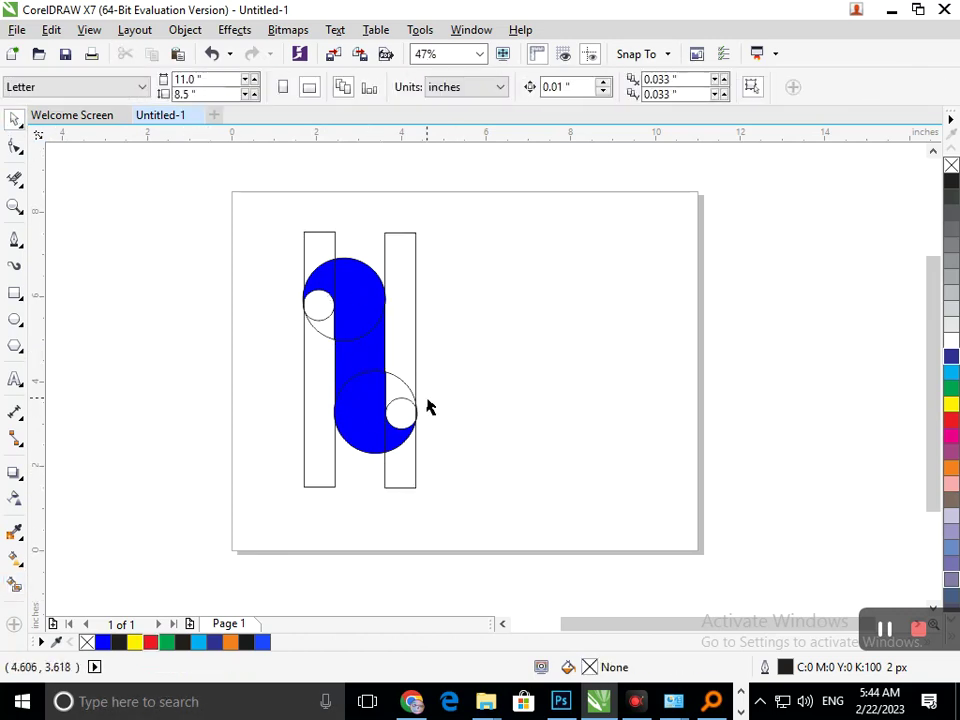
{"action": "left_click_drag", "start_coordinate": [405, 350], "coordinate": [606, 338]}
{"action": "key", "text": "Delete"}
{"action": "left_click_drag", "start_coordinate": [316, 404], "coordinate": [185, 429]}
{"action": "key", "text": "Delete"}
Step: Delete the remaining large and small circle outlines, keeping only the blue pieces
{"action": "left_click_drag", "start_coordinate": [329, 328], "coordinate": [240, 365]}
{"action": "key", "text": "Delete"}
{"action": "left_click_drag", "start_coordinate": [316, 318], "coordinate": [204, 391]}
{"action": "key", "text": "Delete"}
{"action": "left_click_drag", "start_coordinate": [405, 416], "coordinate": [530, 380]}
{"action": "key", "text": "Delete"}
{"action": "left_click_drag", "start_coordinate": [402, 392], "coordinate": [553, 373]}
{"action": "key", "text": "Delete"}
Step: Weld all the blue pieces into one shape
{"action": "left_click_drag", "start_coordinate": [285, 242], "coordinate": [485, 463]}
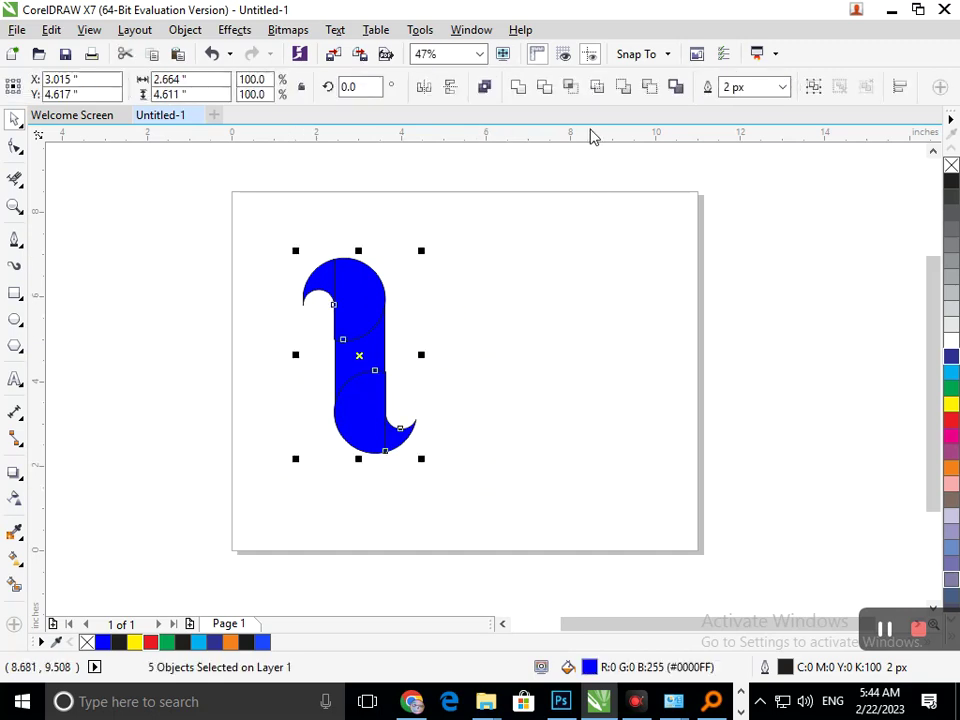
{"action": "left_click", "coordinate": [526, 88]}
{"action": "left_click", "coordinate": [491, 319]}
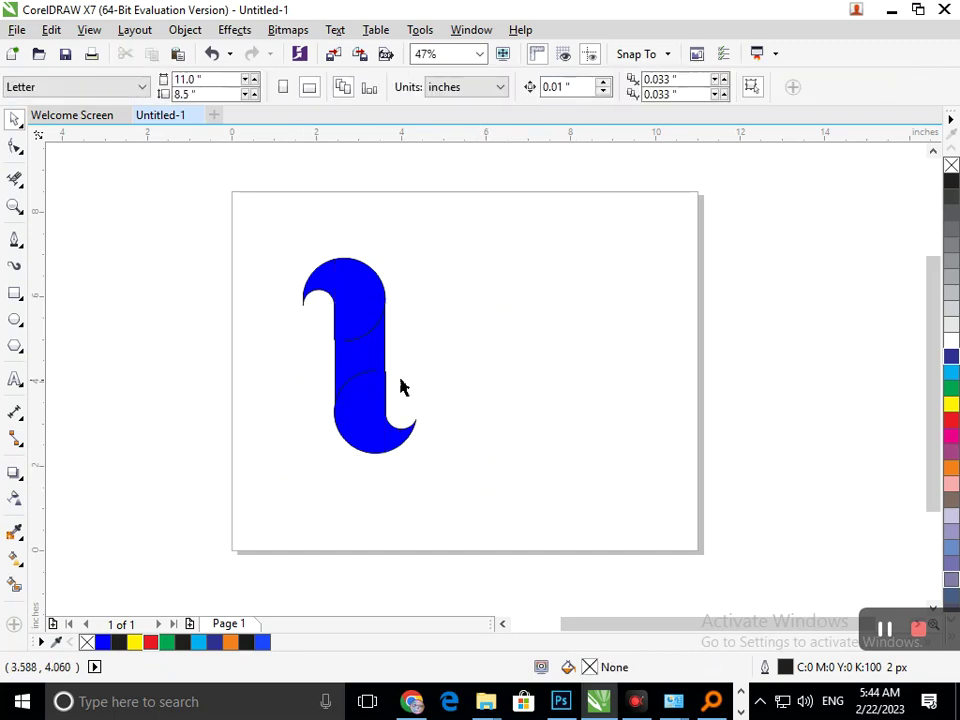
Step: Try to remove the leftover inner arcs from the welded shape
{"action": "mouse_move", "coordinate": [281, 258]}
{"action": "left_mouse_down"}
{"action": "mouse_move", "coordinate": [433, 391]}
{"action": "mouse_move", "coordinate": [537, 507]}
{"action": "left_mouse_up"}
{"action": "left_click", "coordinate": [14, 179]}
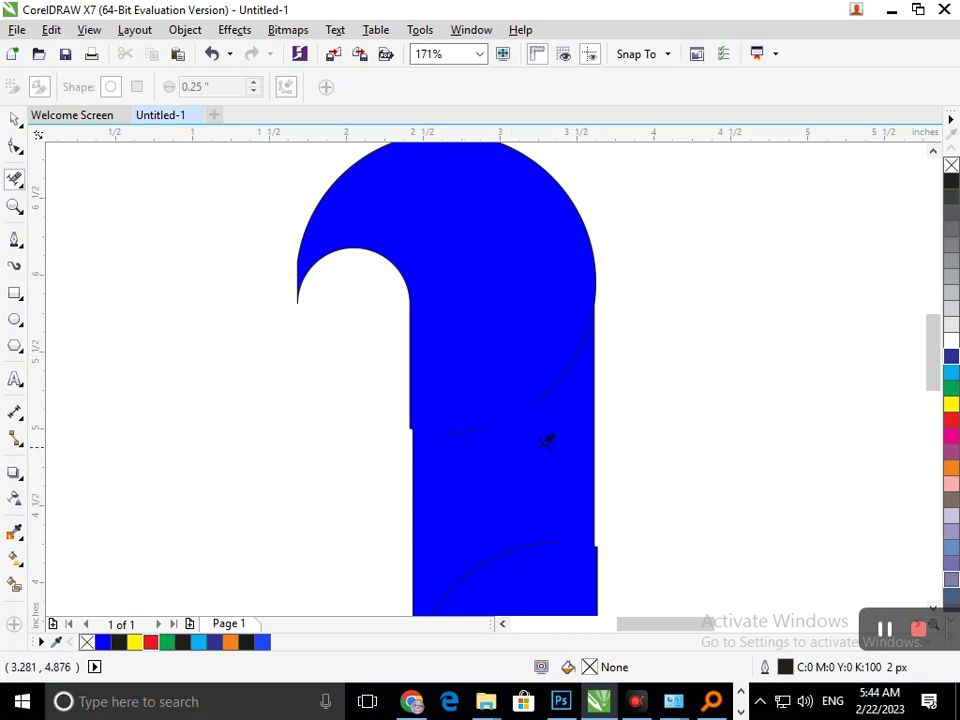
{"action": "scroll", "coordinate": [522, 524], "scroll_direction": "down", "scroll_amount": 5}
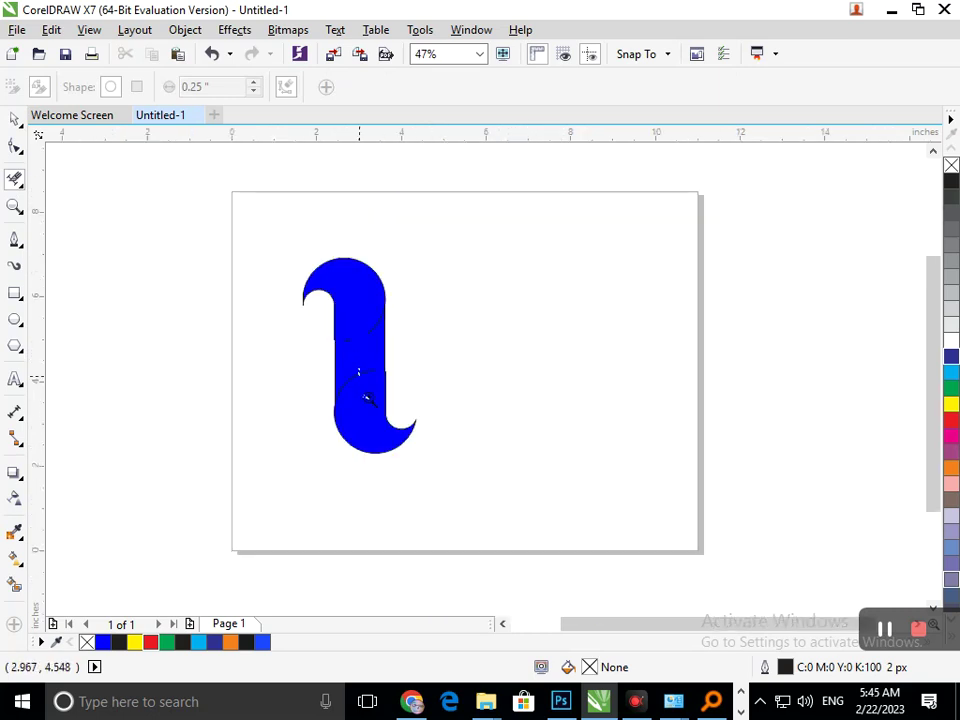
{"action": "scroll", "coordinate": [365, 398], "scroll_direction": "up", "scroll_amount": 9}
{"action": "scroll", "coordinate": [321, 388], "scroll_direction": "down", "scroll_amount": 9}
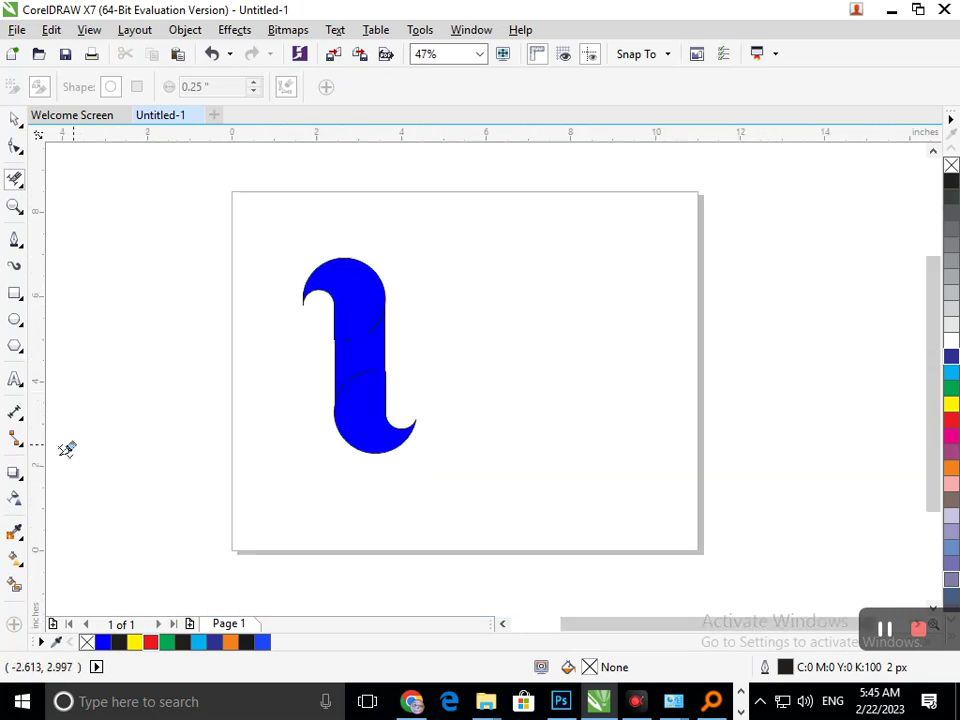
Step: Smart-fill the welded shape as a clean blue object and delete the old shape underneath it
{"action": "left_click", "coordinate": [15, 584]}
{"action": "left_click", "coordinate": [386, 435]}
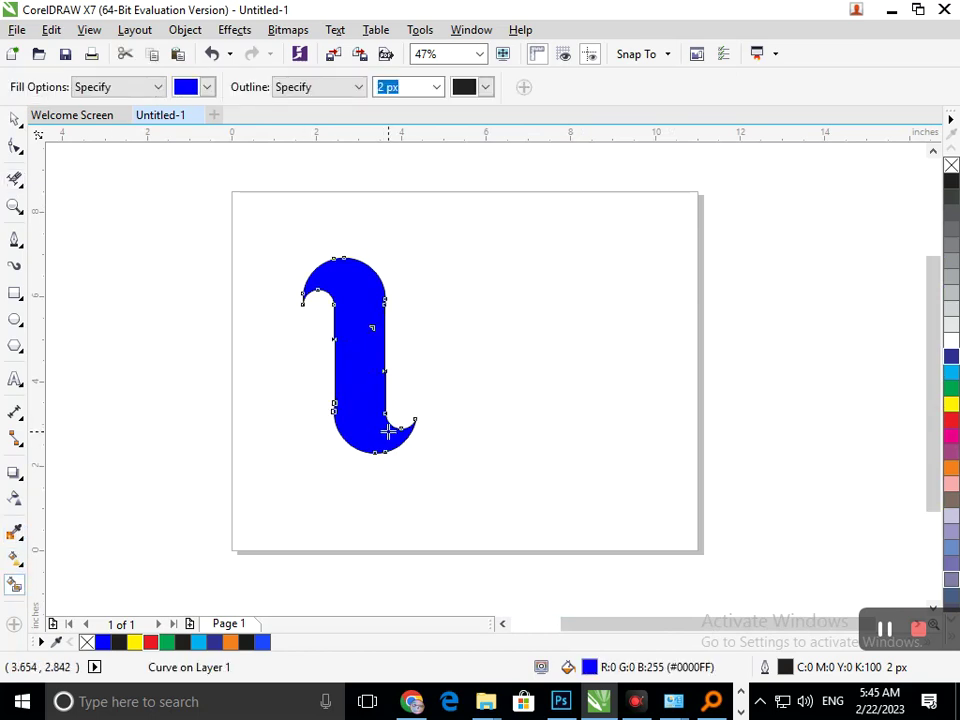
{"action": "left_click", "coordinate": [16, 119]}
{"action": "left_click", "coordinate": [144, 349]}
{"action": "left_click_drag", "start_coordinate": [343, 391], "coordinate": [530, 402]}
{"action": "left_click_drag", "start_coordinate": [296, 266], "coordinate": [486, 510]}
{"action": "key", "text": "Delete"}
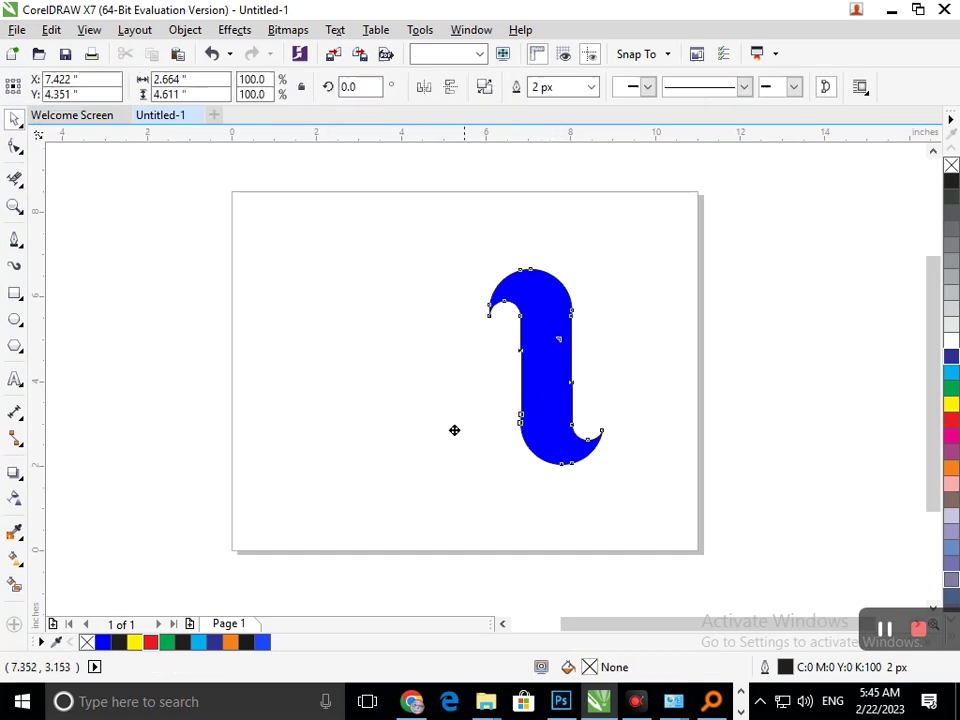
{"action": "left_click_drag", "start_coordinate": [543, 416], "coordinate": [372, 415]}
{"action": "left_click", "coordinate": [451, 466]}
Step: Straighten the notch on the stem's left edge by moving its node in line with the upper edge
{"action": "scroll", "coordinate": [370, 339], "scroll_direction": "up", "scroll_amount": 3}
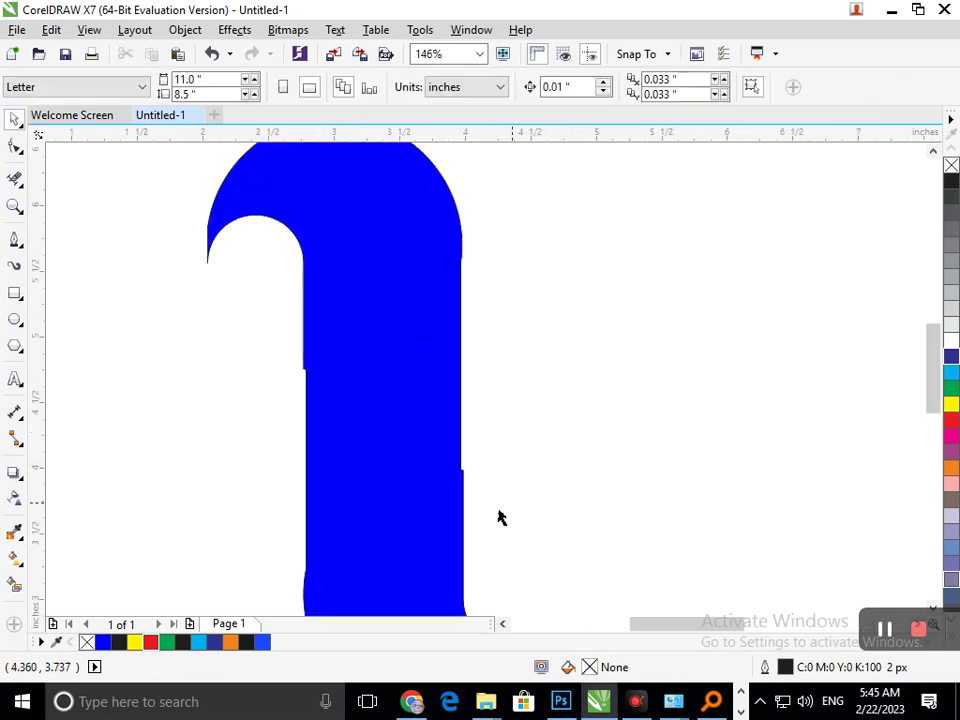
{"action": "left_click", "coordinate": [15, 145]}
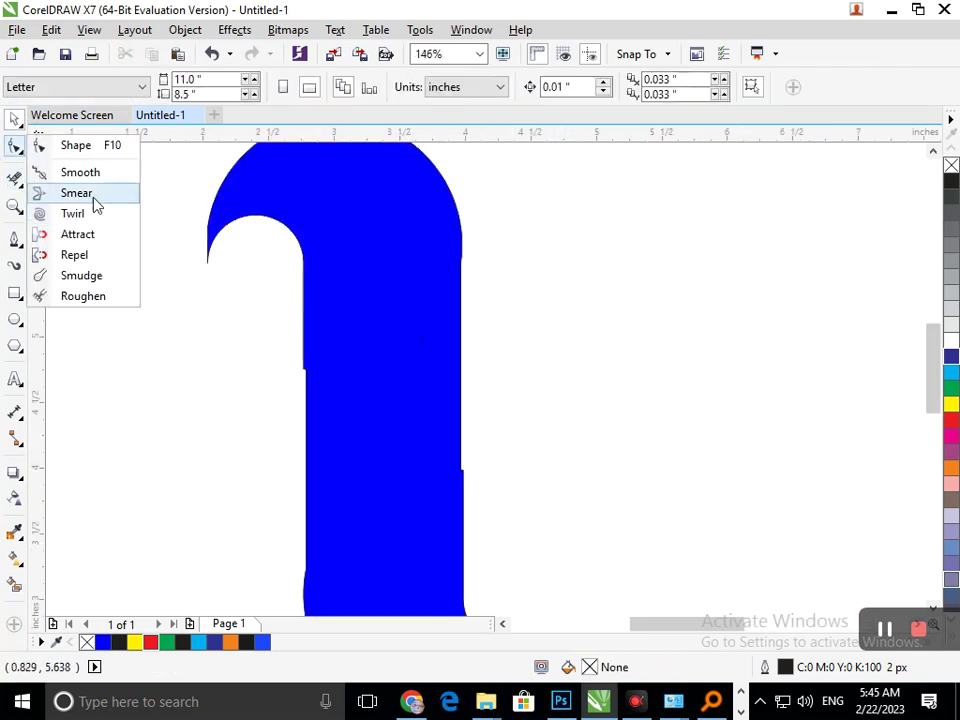
{"action": "left_click", "coordinate": [76, 146]}
{"action": "left_click", "coordinate": [306, 381]}
{"action": "scroll", "coordinate": [270, 385], "scroll_direction": "up", "scroll_amount": 3}
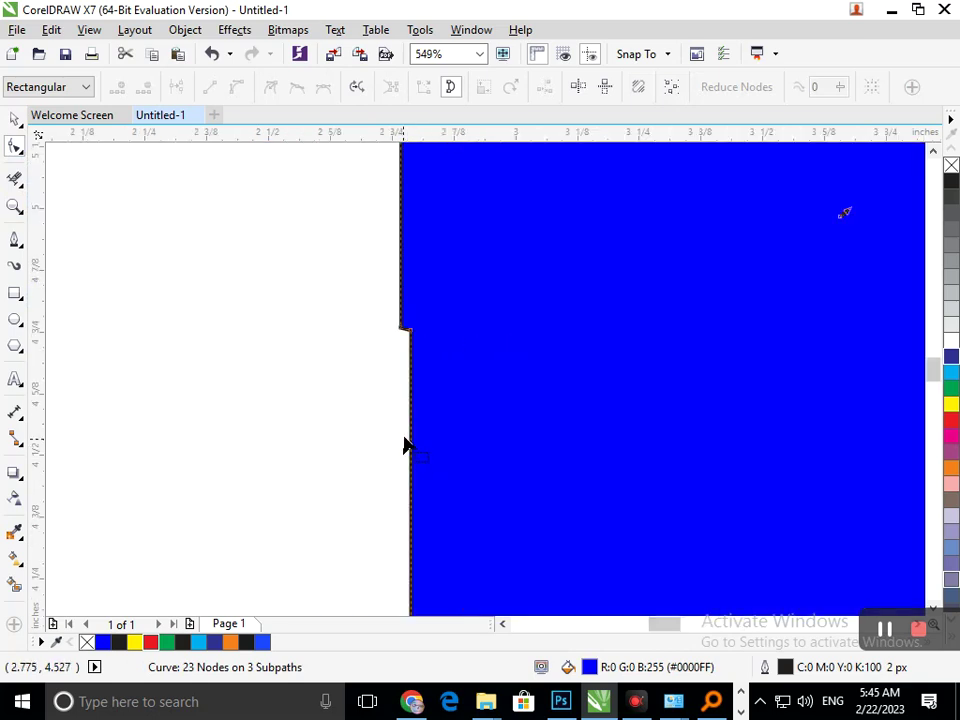
{"action": "scroll", "coordinate": [411, 334], "scroll_direction": "up", "scroll_amount": 3}
{"action": "left_click_drag", "start_coordinate": [437, 326], "coordinate": [396, 362]}
{"action": "scroll", "coordinate": [430, 500], "scroll_direction": "down", "scroll_amount": 3}
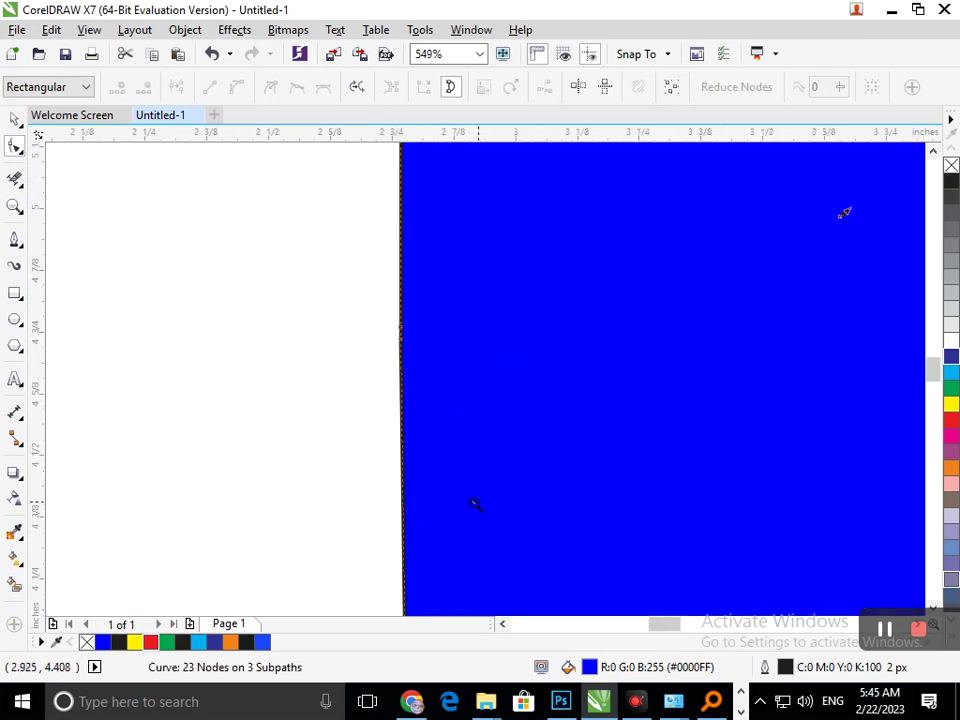
{"action": "right_click", "coordinate": [460, 494]}
{"action": "scroll", "coordinate": [367, 497], "scroll_direction": "down", "scroll_amount": 3}
{"action": "left_click", "coordinate": [512, 564]}
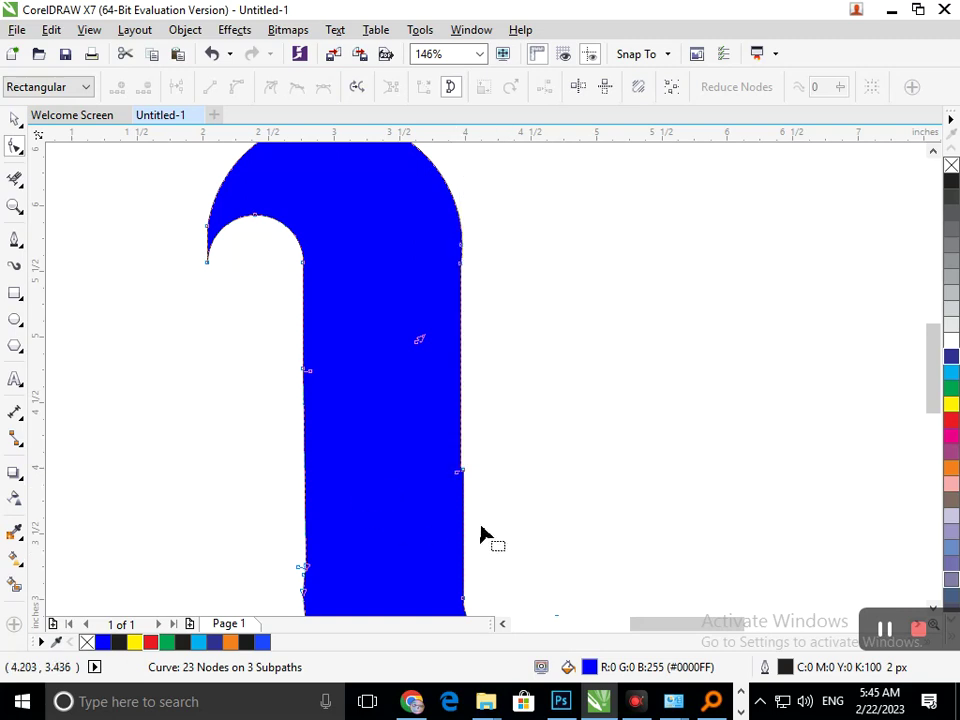
Step: Straighten the notch on the stem's right edge by moving its node in line with the edge
{"action": "scroll", "coordinate": [463, 456], "scroll_direction": "up", "scroll_amount": 4}
{"action": "scroll", "coordinate": [308, 333], "scroll_direction": "up", "scroll_amount": 3}
{"action": "left_click_drag", "start_coordinate": [311, 336], "coordinate": [423, 289]}
{"action": "scroll", "coordinate": [412, 422], "scroll_direction": "down", "scroll_amount": 6}
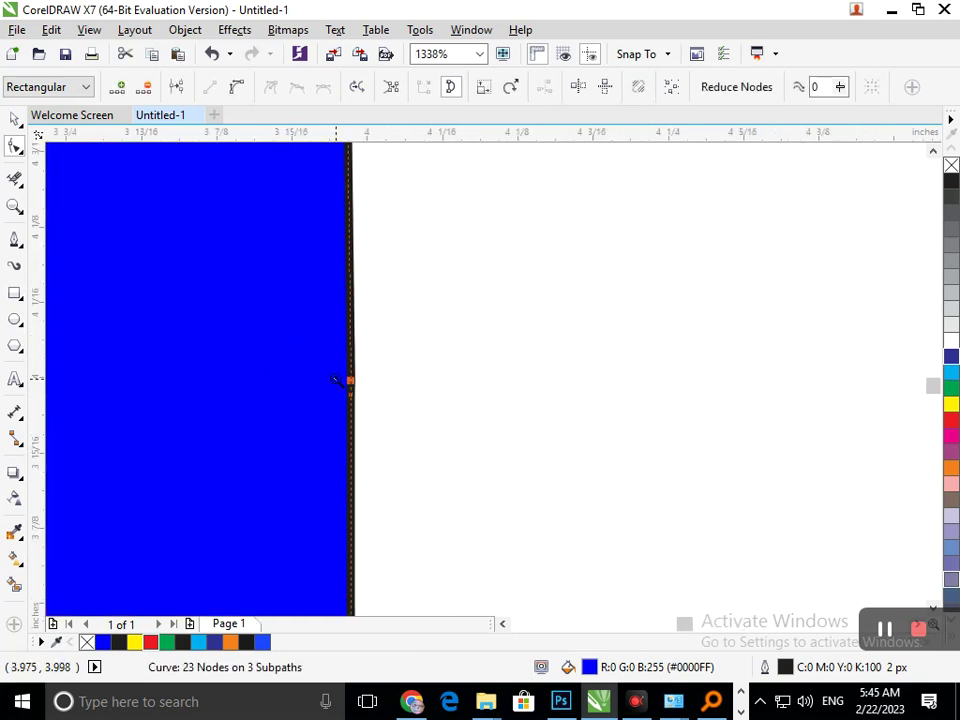
{"action": "scroll", "coordinate": [380, 480], "scroll_direction": "down", "scroll_amount": 2}
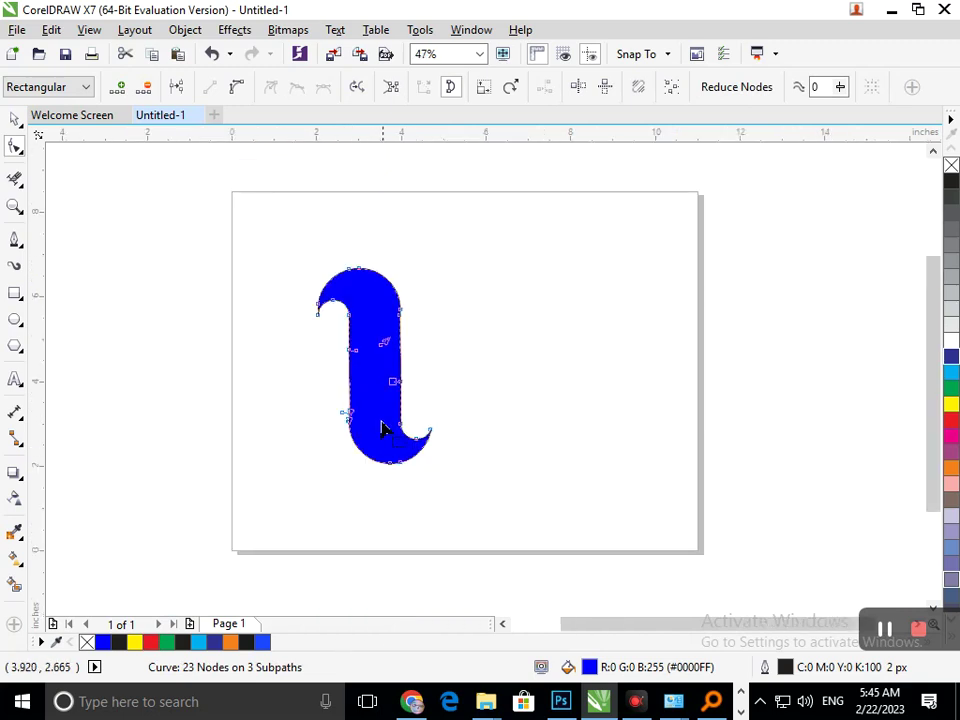
Step: Try to straighten the notch near the lower end of the stem's left edge by moving its node
{"action": "scroll", "coordinate": [388, 456], "scroll_direction": "up", "scroll_amount": 3}
{"action": "mouse_move", "coordinate": [566, 363]}
{"action": "left_mouse_down"}
{"action": "mouse_move", "coordinate": [557, 366]}
{"action": "mouse_move", "coordinate": [566, 376]}
{"action": "left_mouse_up"}
{"action": "left_click", "coordinate": [564, 380]}
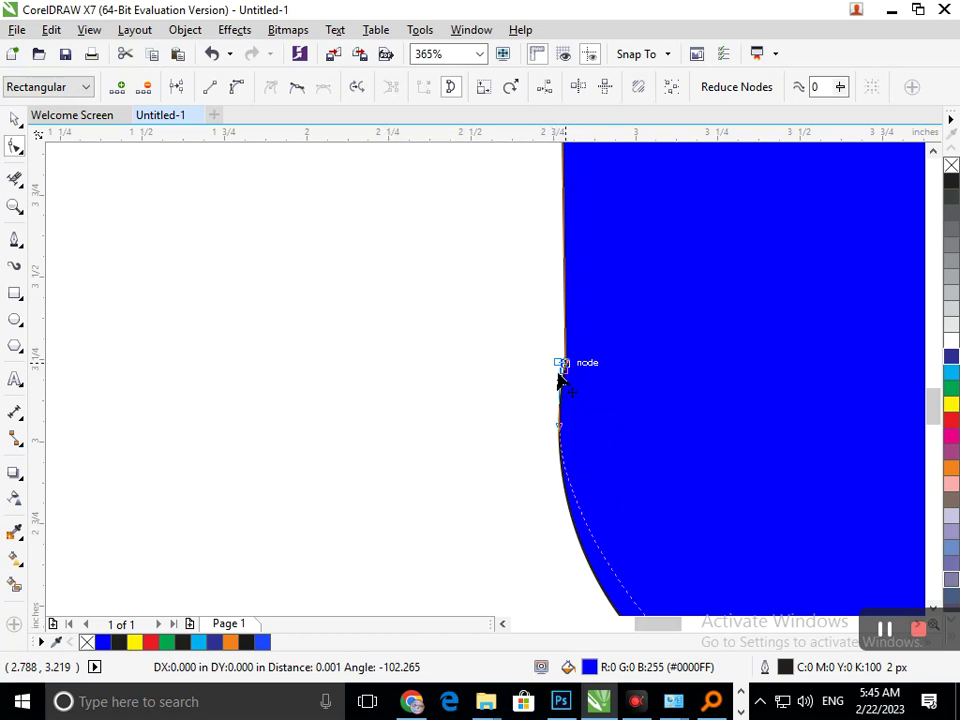
{"action": "scroll", "coordinate": [505, 512], "scroll_direction": "down", "scroll_amount": 3}
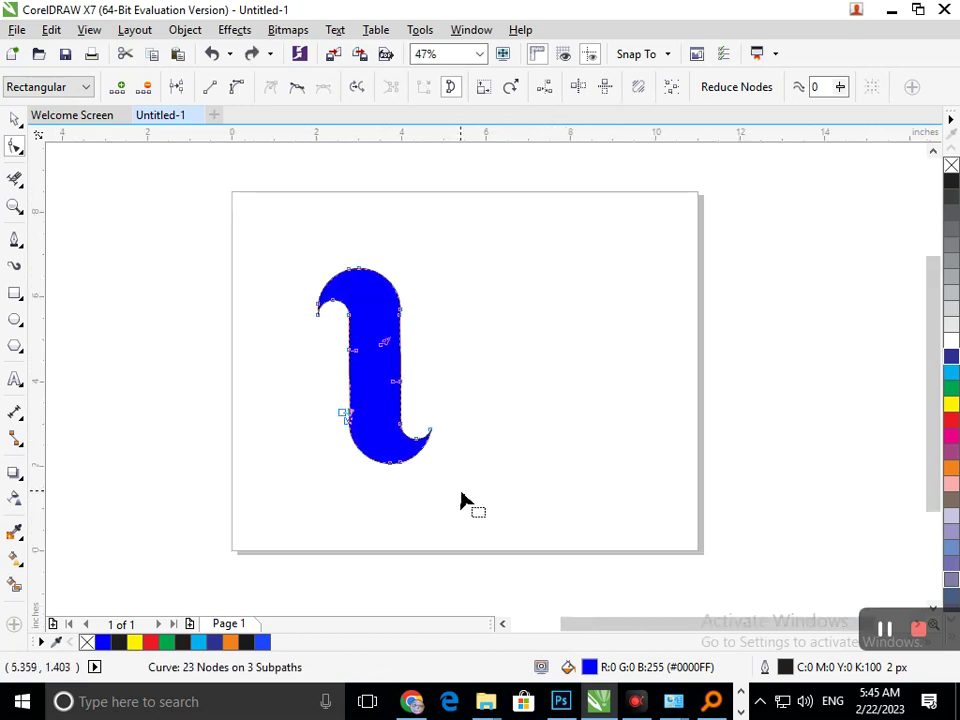
Step: Duplicate the blue curved shape beside the original and repeat the duplication to make three evenly spaced shapes
{"action": "left_click", "coordinate": [15, 119]}
{"action": "left_click", "coordinate": [228, 410]}
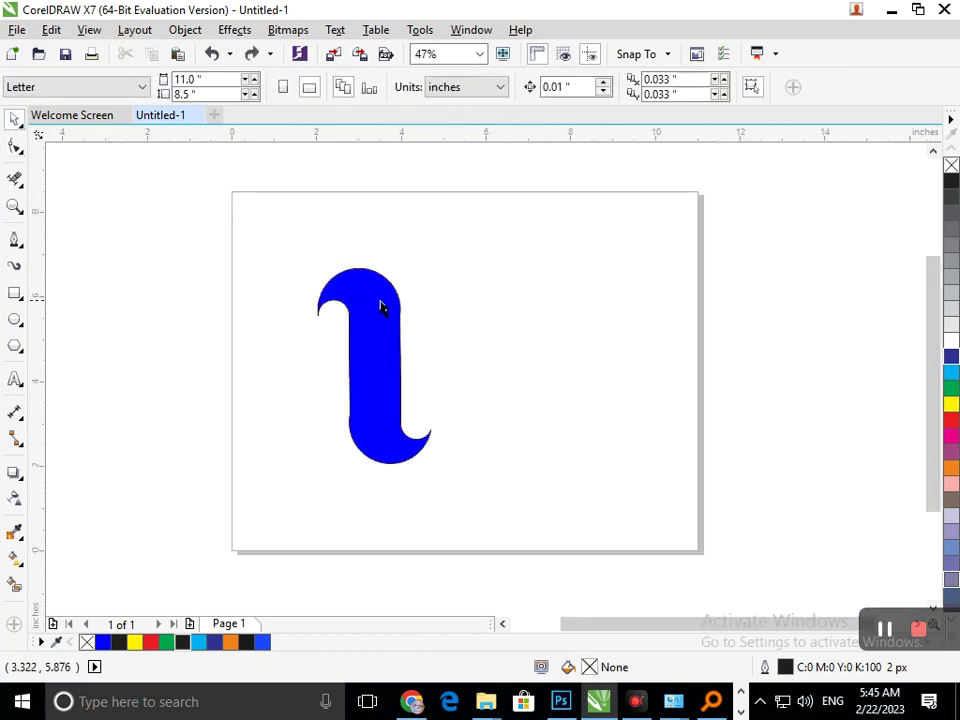
{"action": "left_click", "coordinate": [388, 337]}
{"action": "left_click_drag", "start_coordinate": [355, 366], "coordinate": [438, 363]}
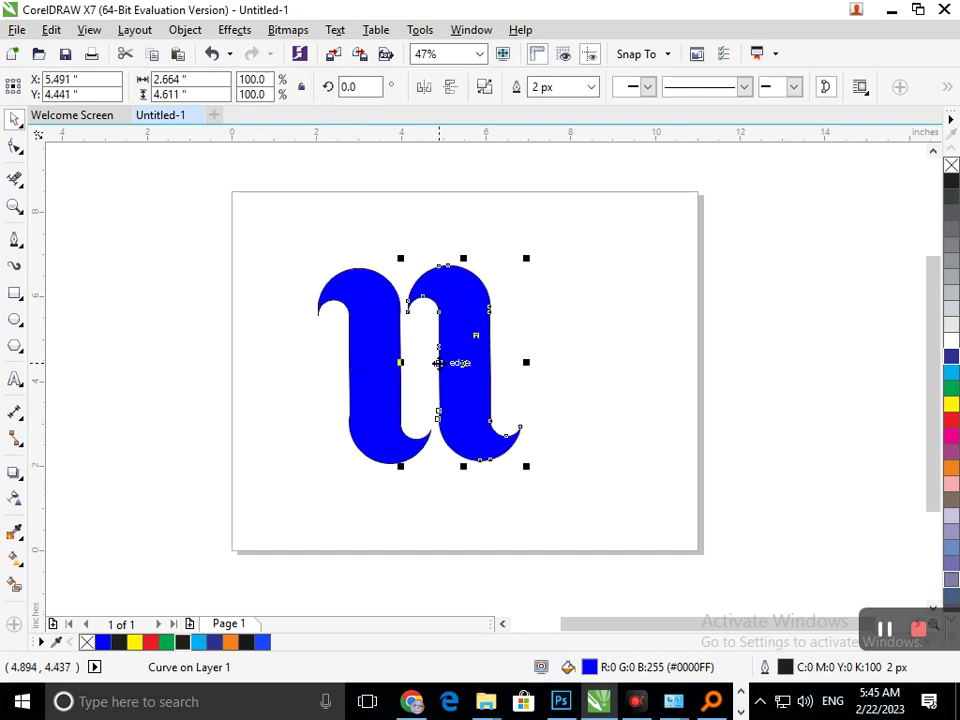
{"action": "key", "text": "ctrl+r"}
{"action": "left_click", "coordinate": [602, 558]}
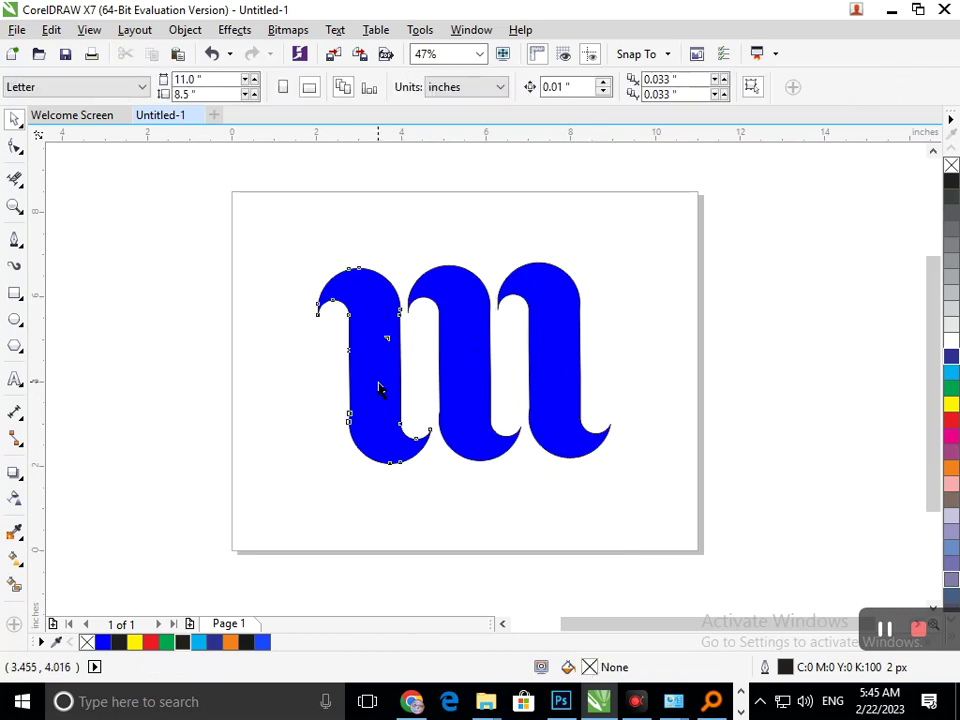
Step: Apply a horizontal fountain fill to the first shape, running from blue to dark blue #052F69
{"action": "left_click", "coordinate": [379, 389]}
{"action": "left_click", "coordinate": [21, 566]}
{"action": "left_click", "coordinate": [80, 558]}
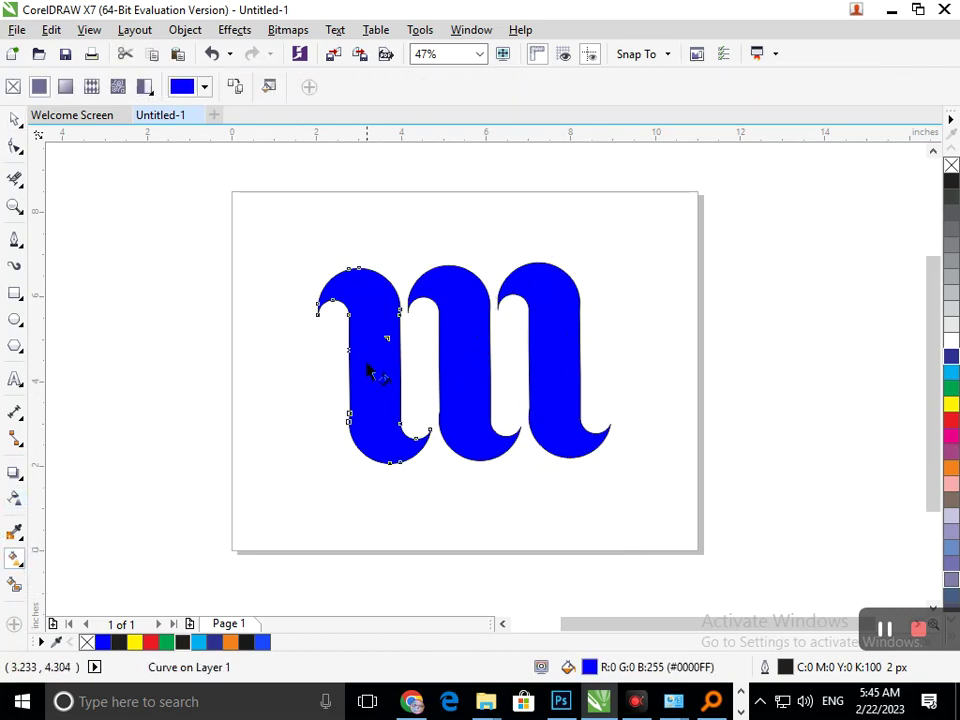
{"action": "left_click_drag", "start_coordinate": [347, 373], "coordinate": [400, 374]}
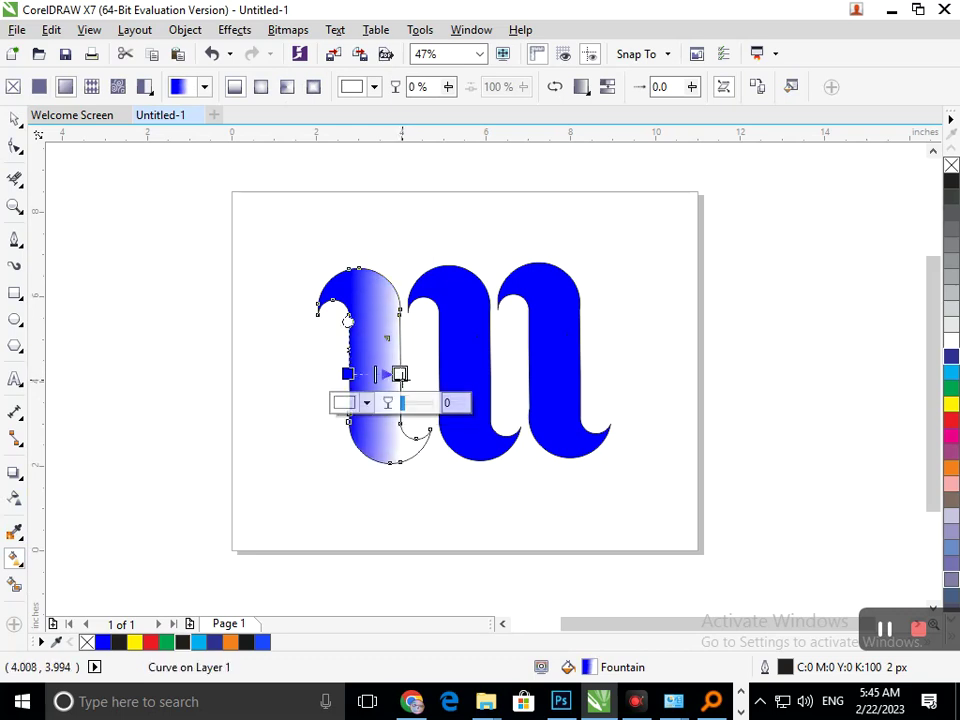
{"action": "left_click", "coordinate": [345, 402]}
{"action": "left_click", "coordinate": [356, 532]}
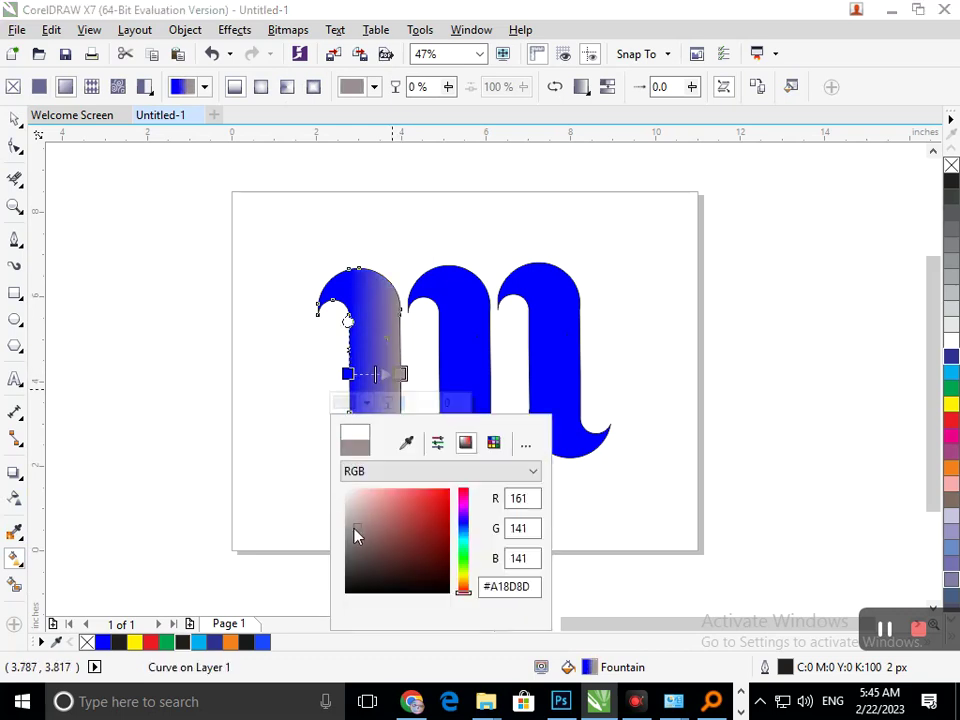
{"action": "left_click", "coordinate": [463, 530]}
{"action": "left_click", "coordinate": [441, 538]}
{"action": "mouse_move", "coordinate": [441, 538]}
{"action": "left_mouse_down"}
{"action": "mouse_move", "coordinate": [437, 517]}
{"action": "mouse_move", "coordinate": [446, 553]}
{"action": "left_mouse_up"}
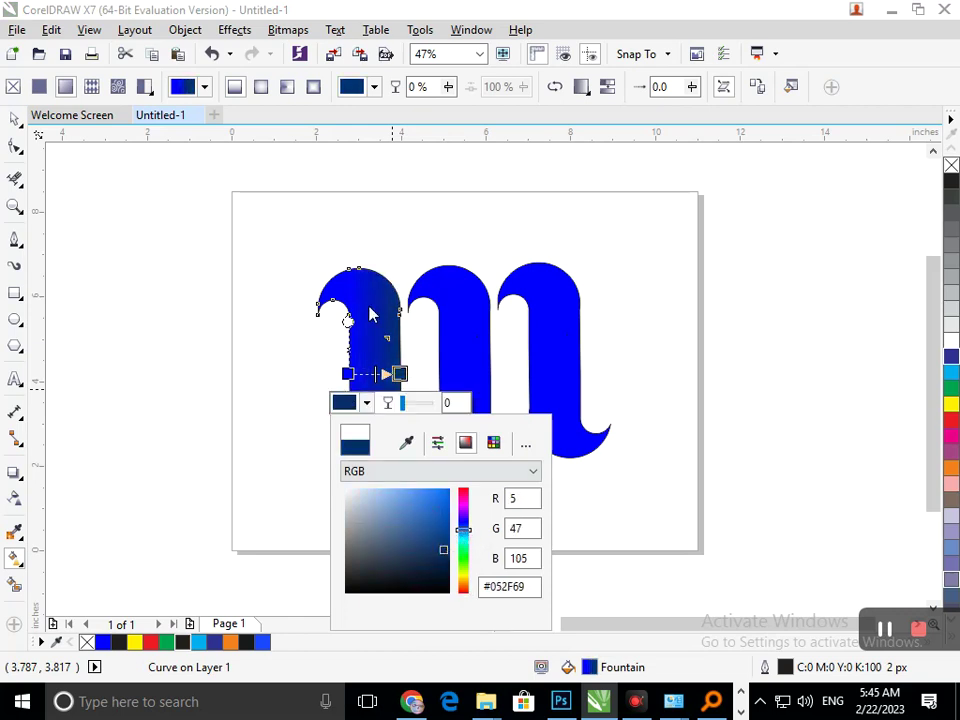
{"action": "left_click", "coordinate": [189, 289]}
Step: Apply a horizontal fountain fill to the middle shape, running from blue to a muted orange
{"action": "left_click", "coordinate": [450, 380]}
{"action": "mouse_move", "coordinate": [438, 371]}
{"action": "left_mouse_down"}
{"action": "mouse_move", "coordinate": [527, 376]}
{"action": "mouse_move", "coordinate": [490, 371]}
{"action": "left_mouse_up"}
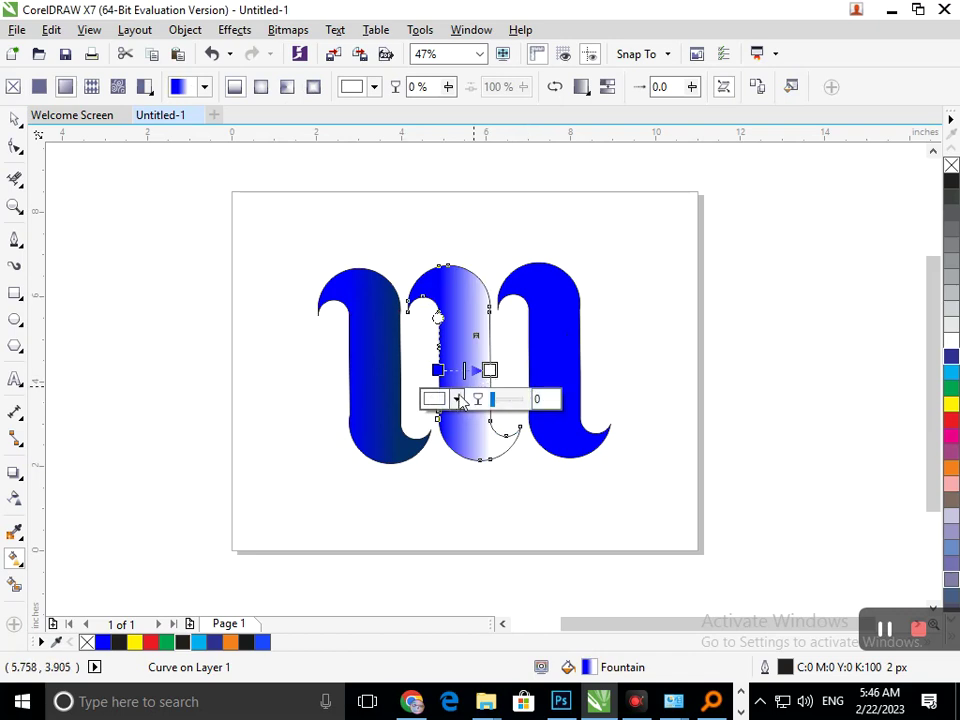
{"action": "left_click", "coordinate": [455, 399]}
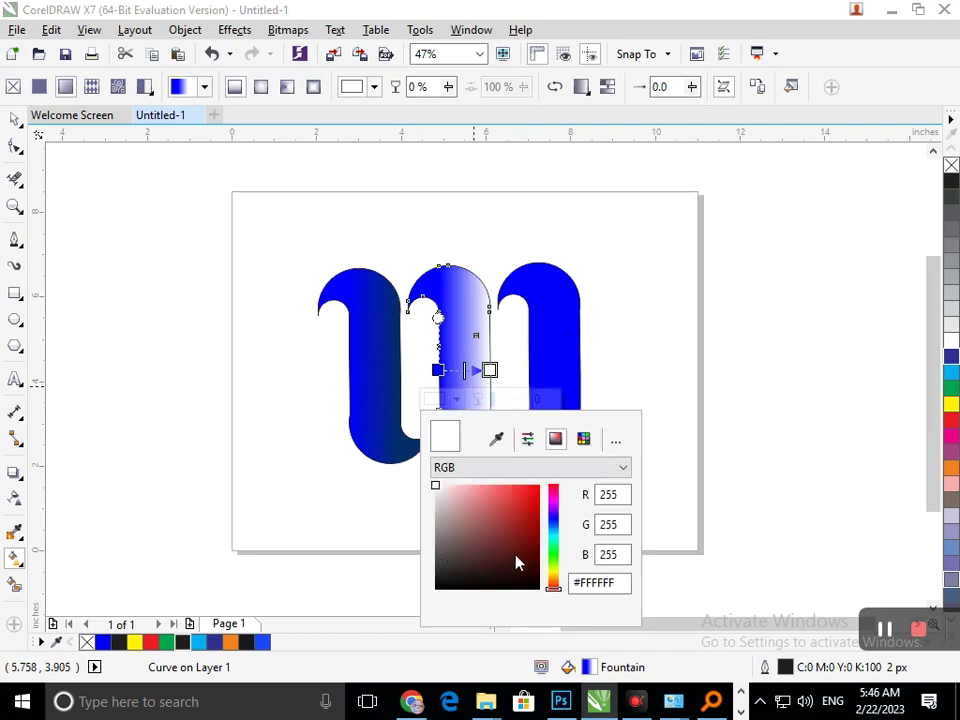
{"action": "left_click", "coordinate": [555, 584]}
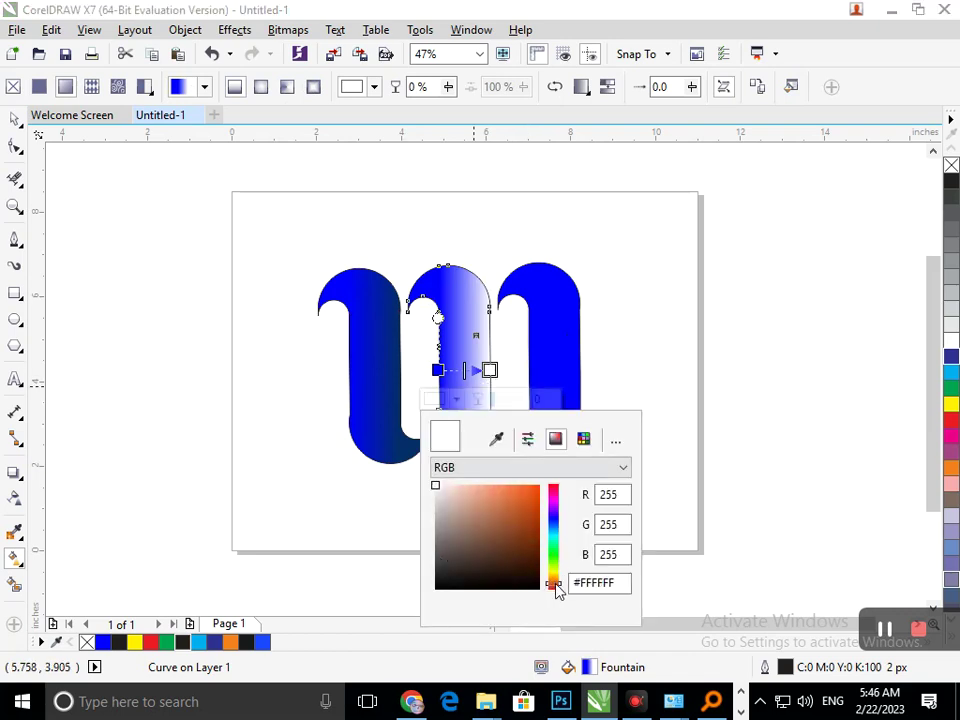
{"action": "left_click", "coordinate": [529, 500]}
{"action": "mouse_move", "coordinate": [520, 496]}
{"action": "left_mouse_down"}
{"action": "mouse_move", "coordinate": [495, 491]}
{"action": "mouse_move", "coordinate": [510, 508]}
{"action": "mouse_move", "coordinate": [501, 507]}
{"action": "left_mouse_up"}
{"action": "left_click", "coordinate": [15, 118]}
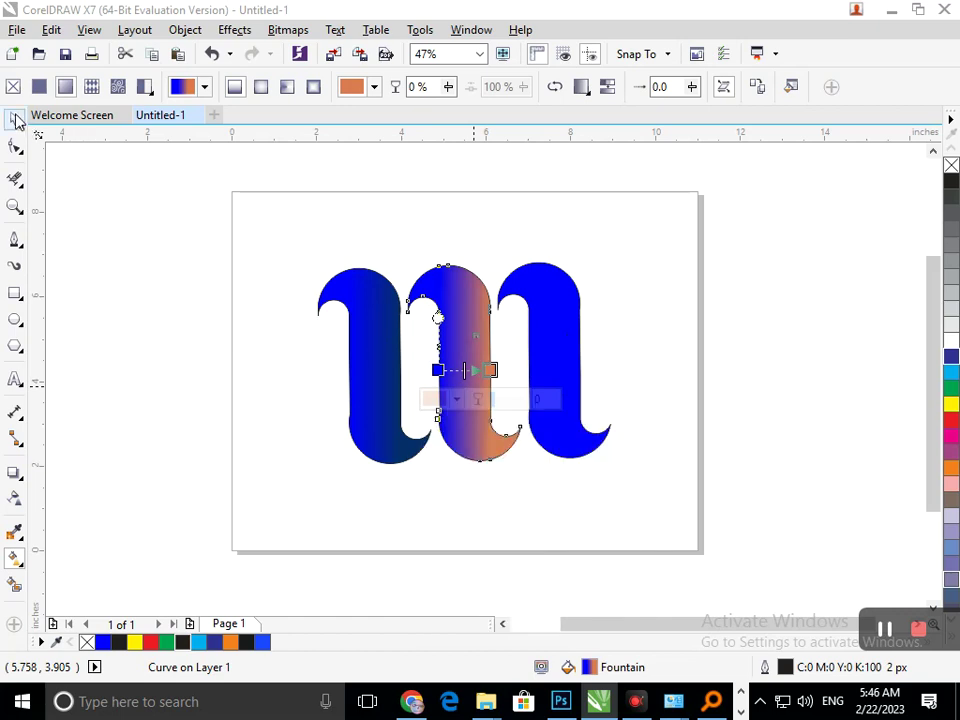
{"action": "left_click", "coordinate": [160, 398]}
{"action": "left_click", "coordinate": [538, 354]}
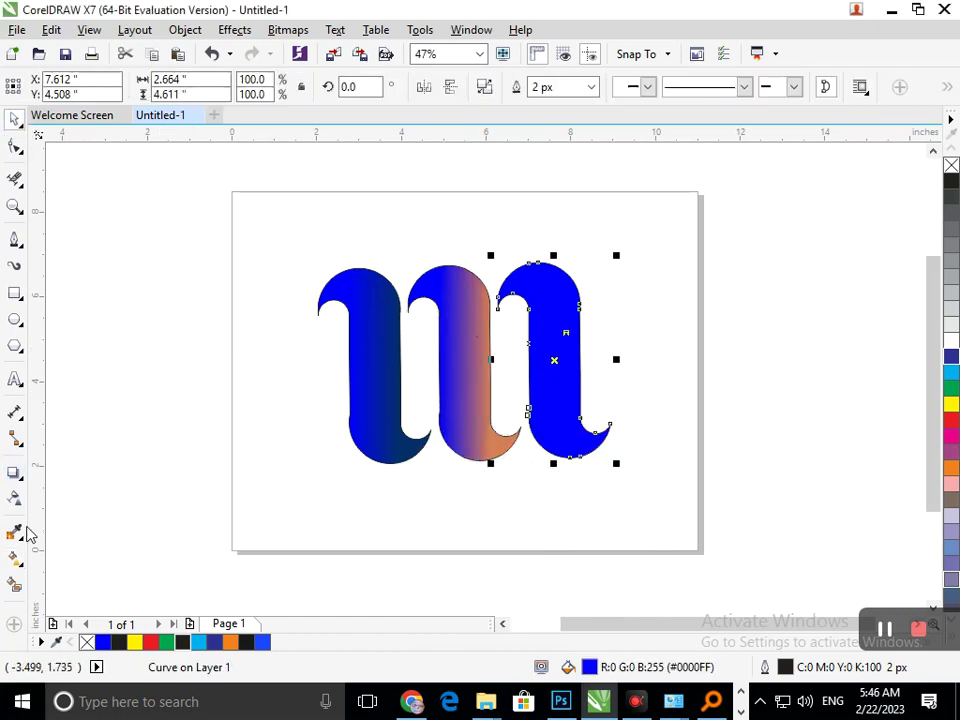
{"action": "left_click", "coordinate": [21, 562]}
{"action": "left_click", "coordinate": [73, 563]}
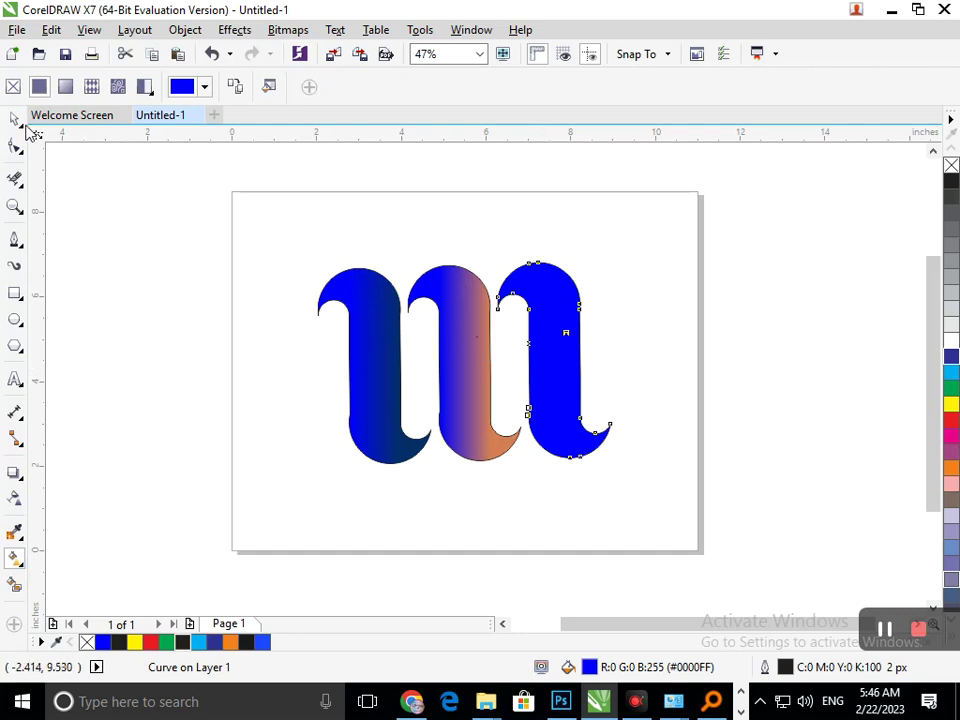
{"action": "left_click", "coordinate": [15, 120]}
{"action": "left_click", "coordinate": [180, 326]}
Step: Apply a horizontal fountain fill across the third shape, with orange #FF7F0F as its end colour
{"action": "left_click", "coordinate": [551, 373]}
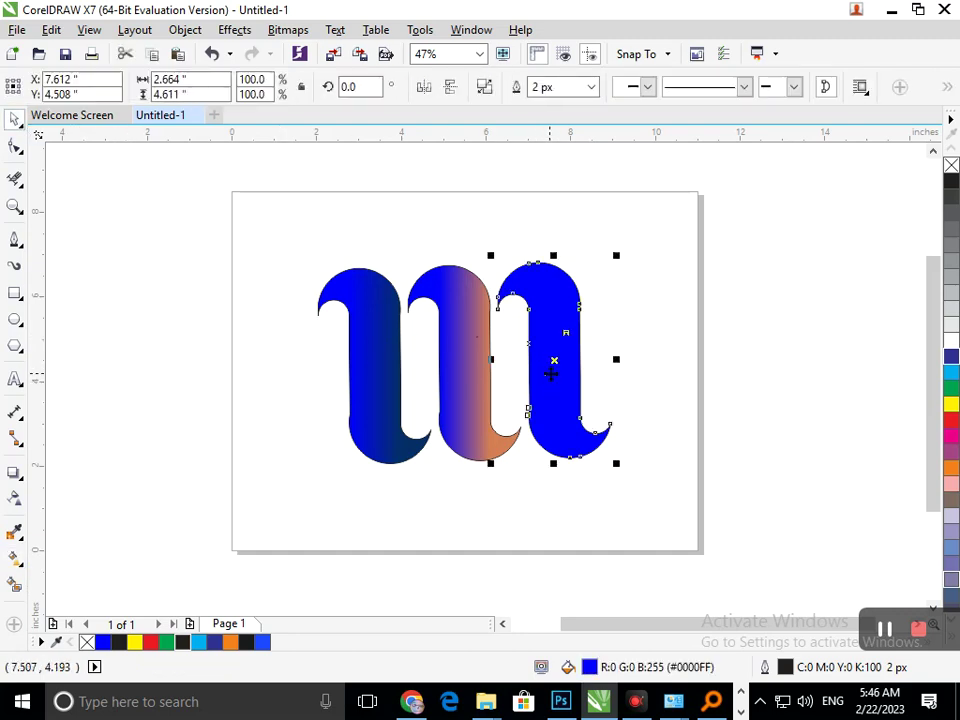
{"action": "left_click", "coordinate": [21, 562]}
{"action": "left_click_drag", "start_coordinate": [531, 371], "coordinate": [580, 372]}
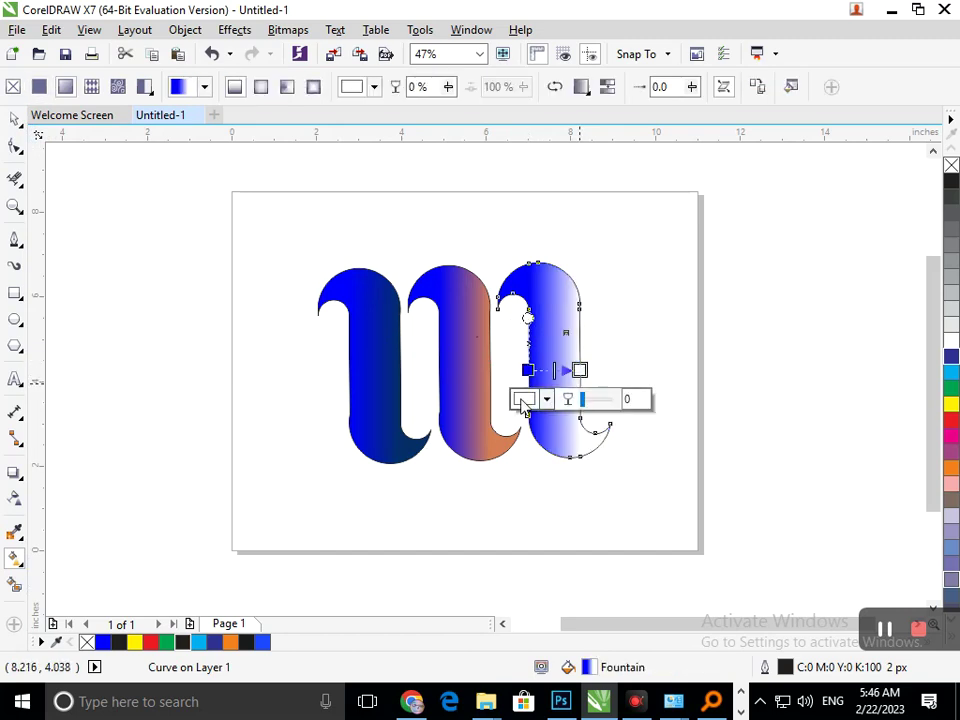
{"action": "left_click", "coordinate": [540, 399]}
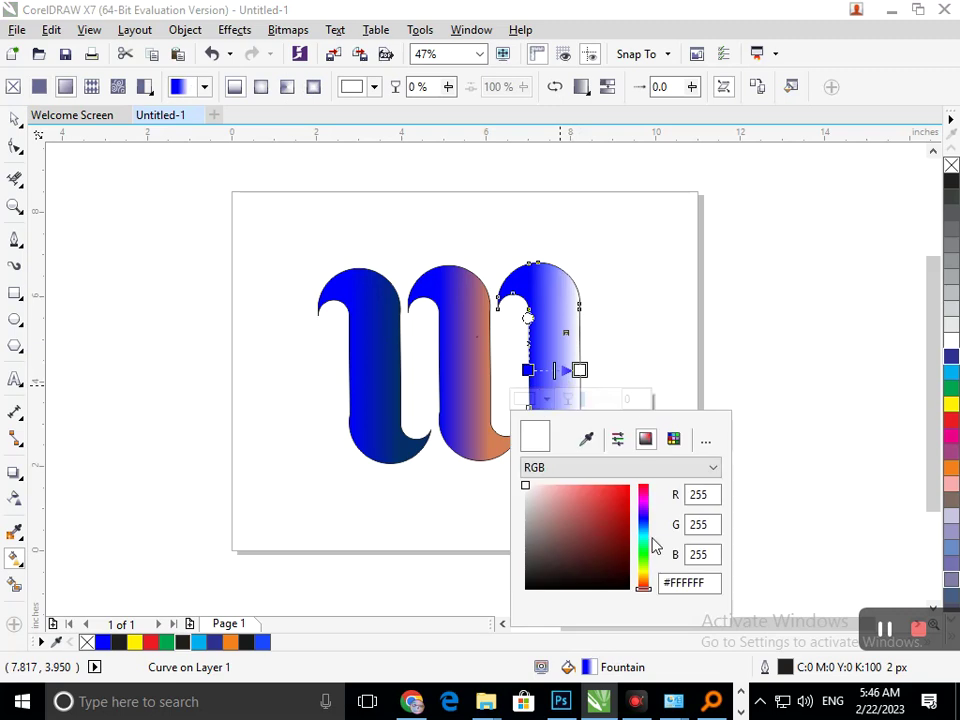
{"action": "left_click", "coordinate": [644, 583]}
{"action": "left_click", "coordinate": [623, 486]}
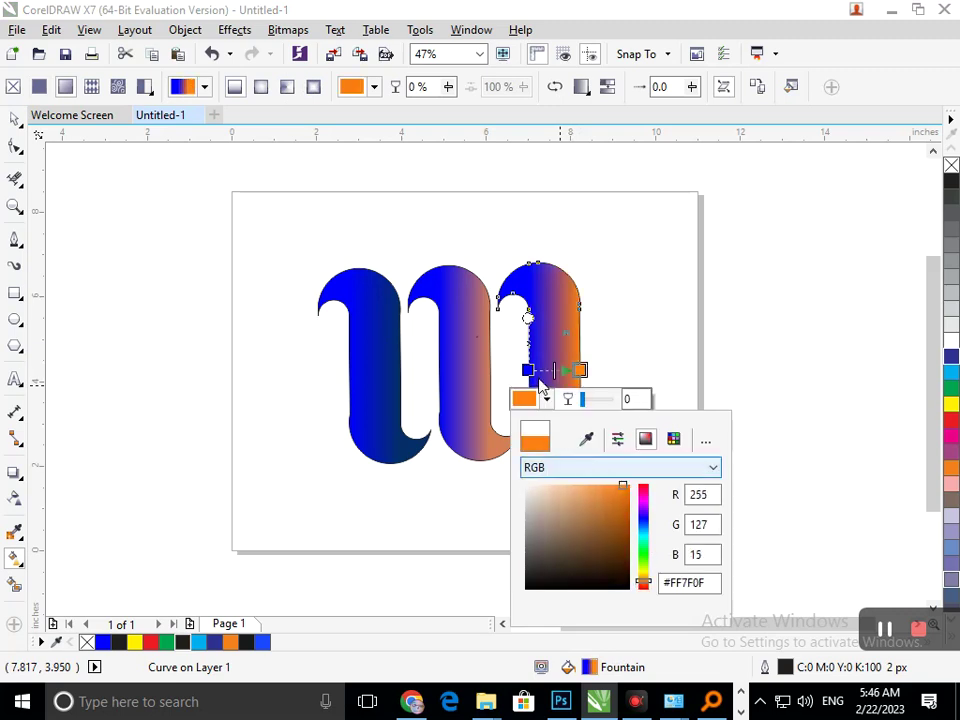
Step: Set the start colour of the third shape's fountain fill to dark orange #F55A00
{"action": "left_click", "coordinate": [528, 366]}
{"action": "left_click", "coordinate": [528, 370]}
{"action": "left_click", "coordinate": [494, 399]}
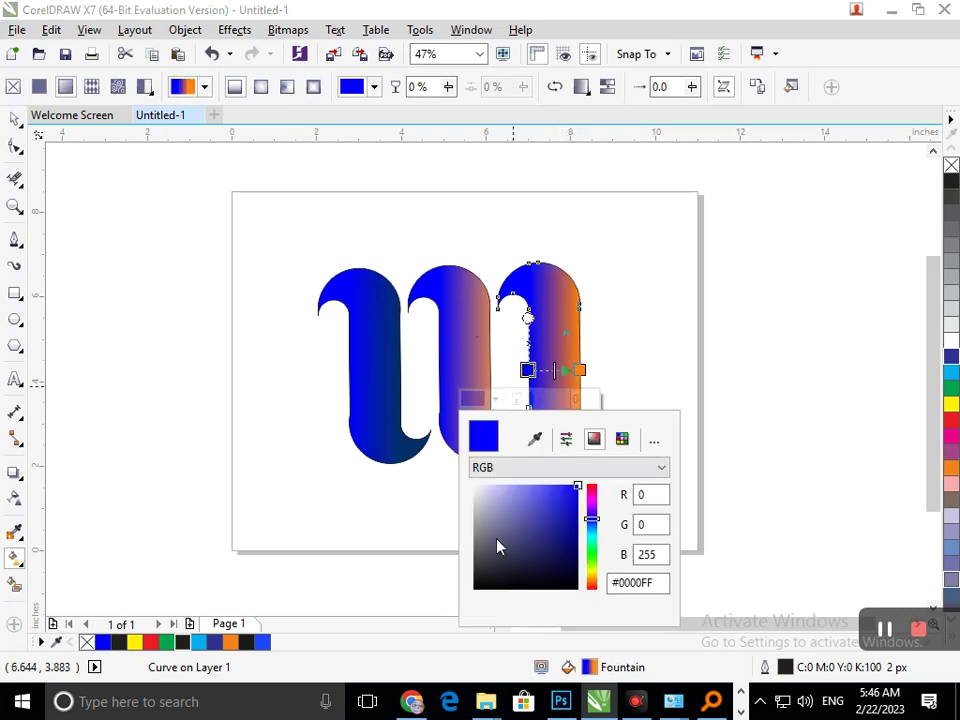
{"action": "left_click_drag", "start_coordinate": [591, 591], "coordinate": [594, 583]}
{"action": "left_click_drag", "start_coordinate": [555, 487], "coordinate": [546, 493]}
{"action": "left_click", "coordinate": [556, 491]}
{"action": "left_click_drag", "start_coordinate": [601, 590], "coordinate": [600, 588]}
{"action": "left_click", "coordinate": [581, 488]}
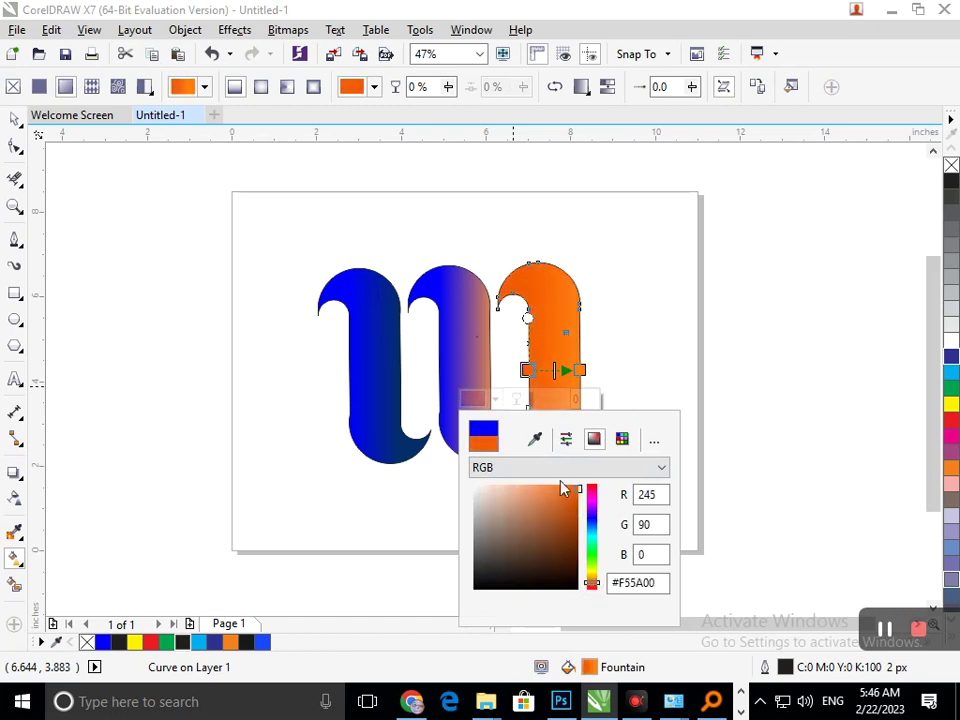
{"action": "left_click", "coordinate": [14, 120]}
{"action": "left_click", "coordinate": [590, 420]}
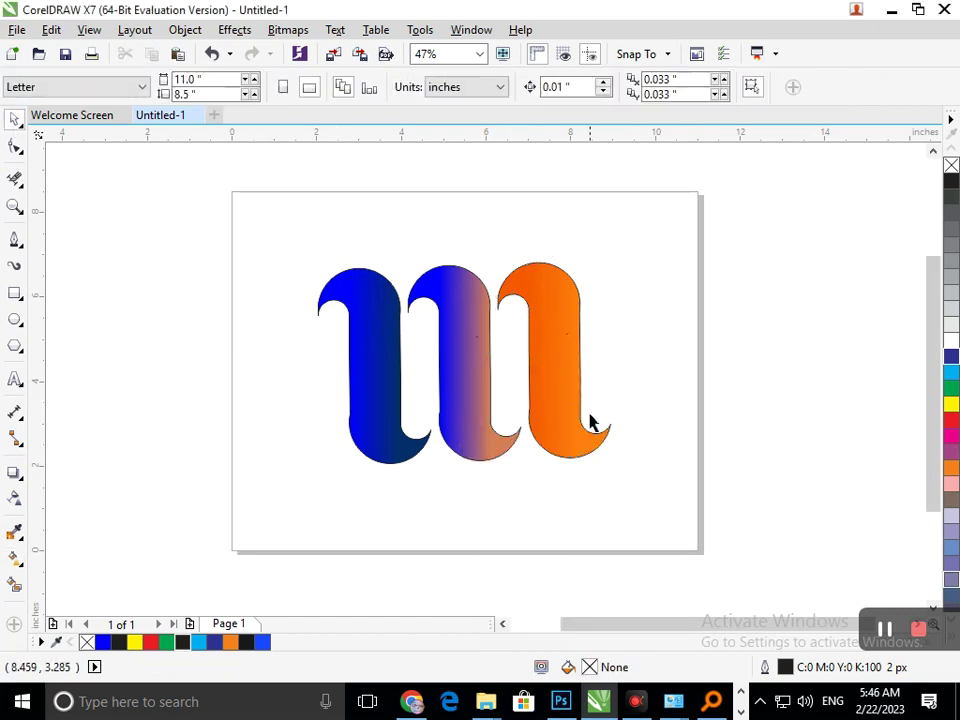
{"action": "left_click", "coordinate": [464, 390]}
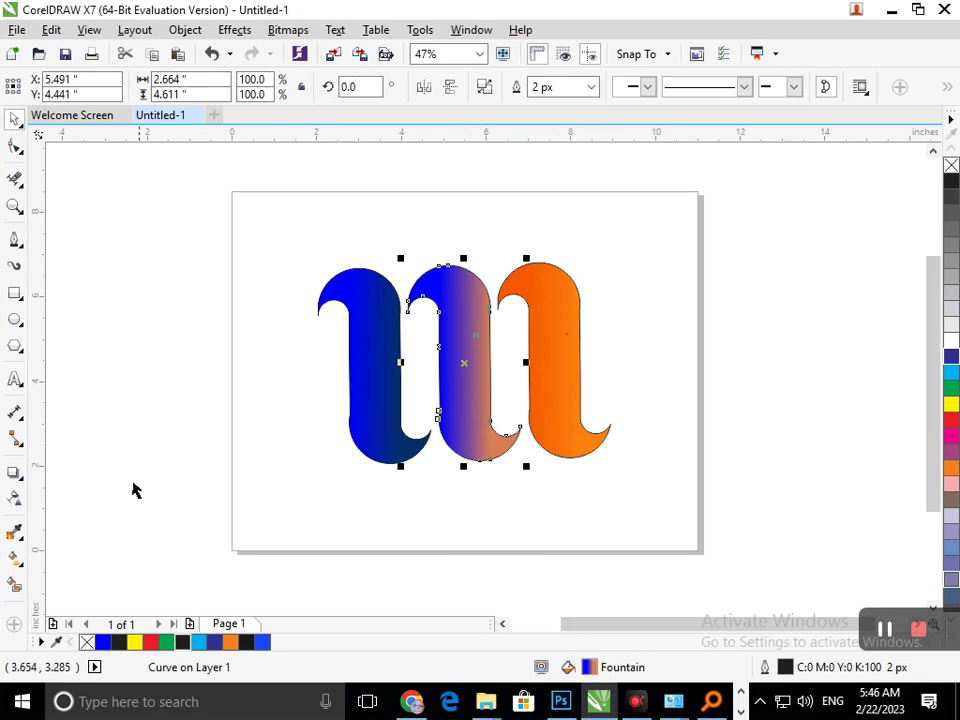
{"action": "left_click", "coordinate": [15, 559]}
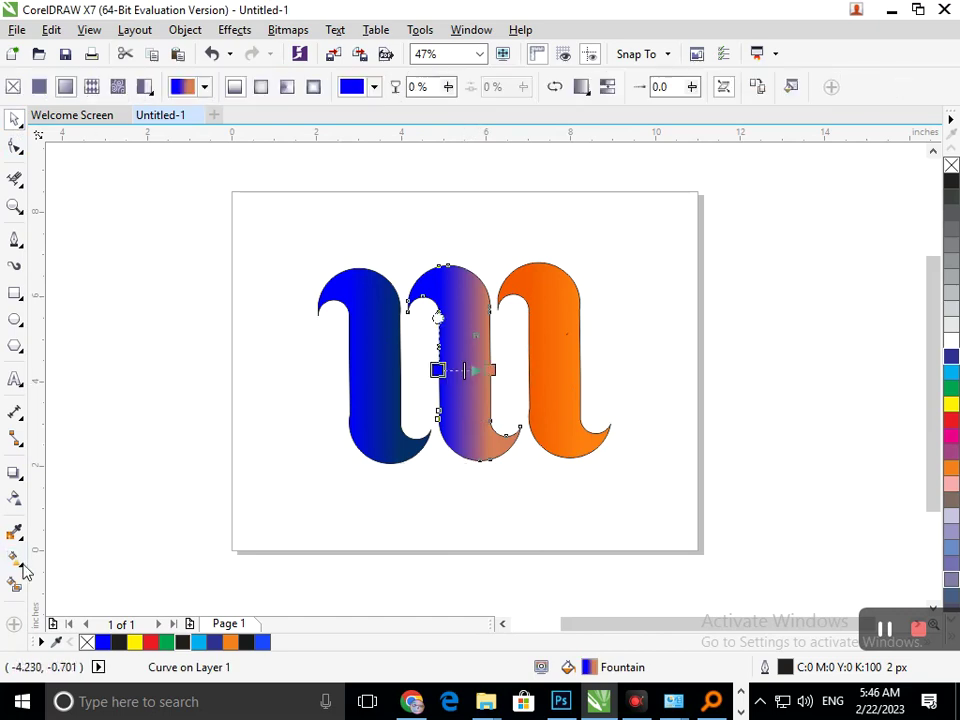
{"action": "left_click", "coordinate": [458, 372]}
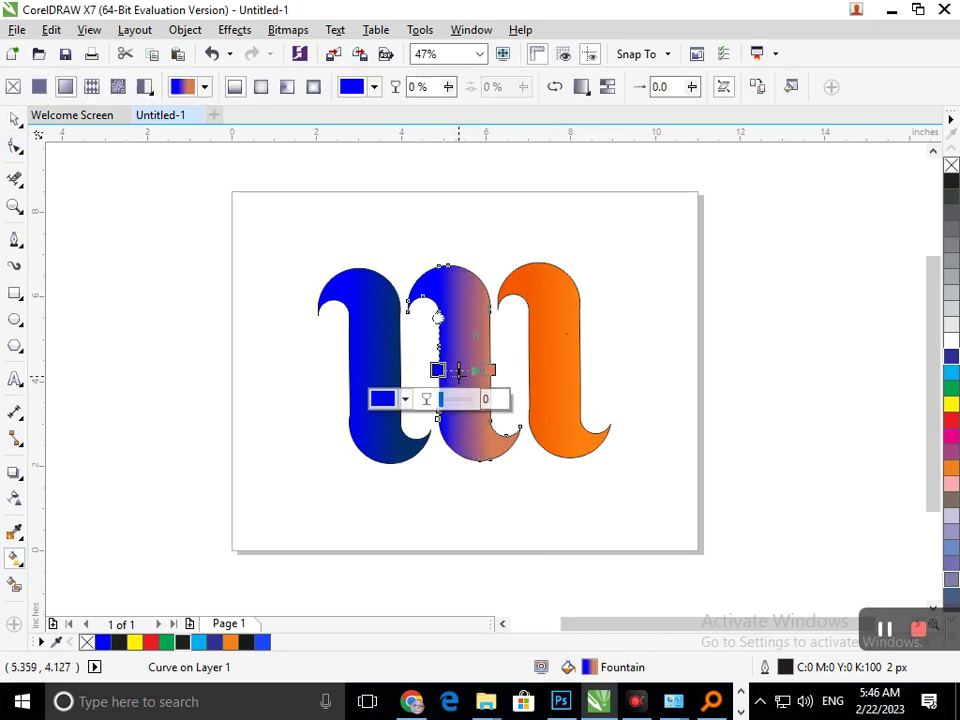
{"action": "double_click", "coordinate": [15, 118]}
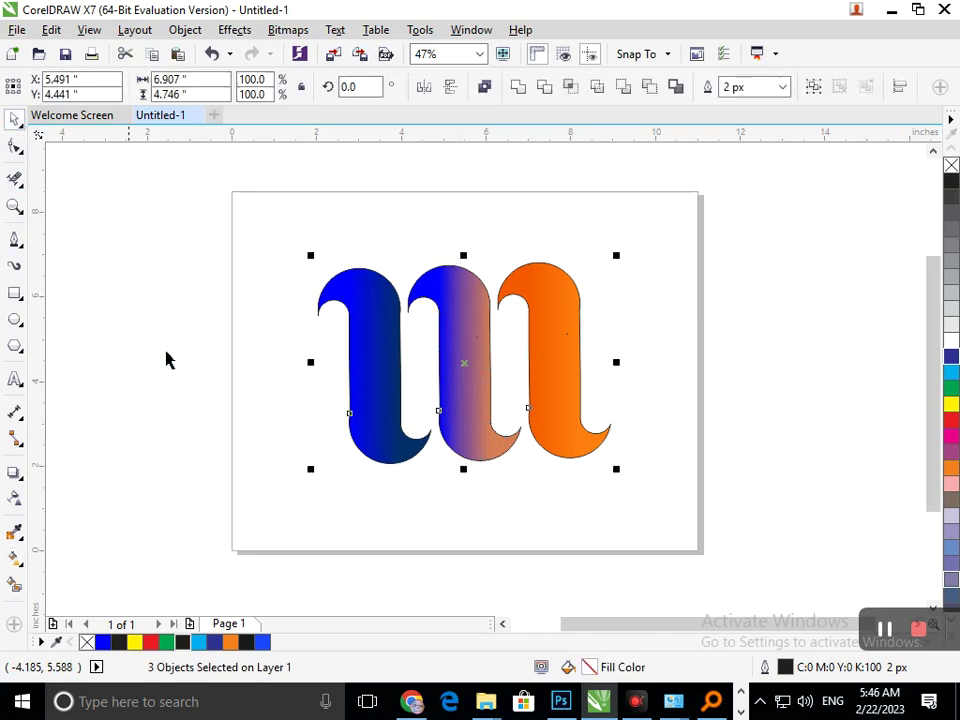
{"action": "left_click", "coordinate": [399, 528]}
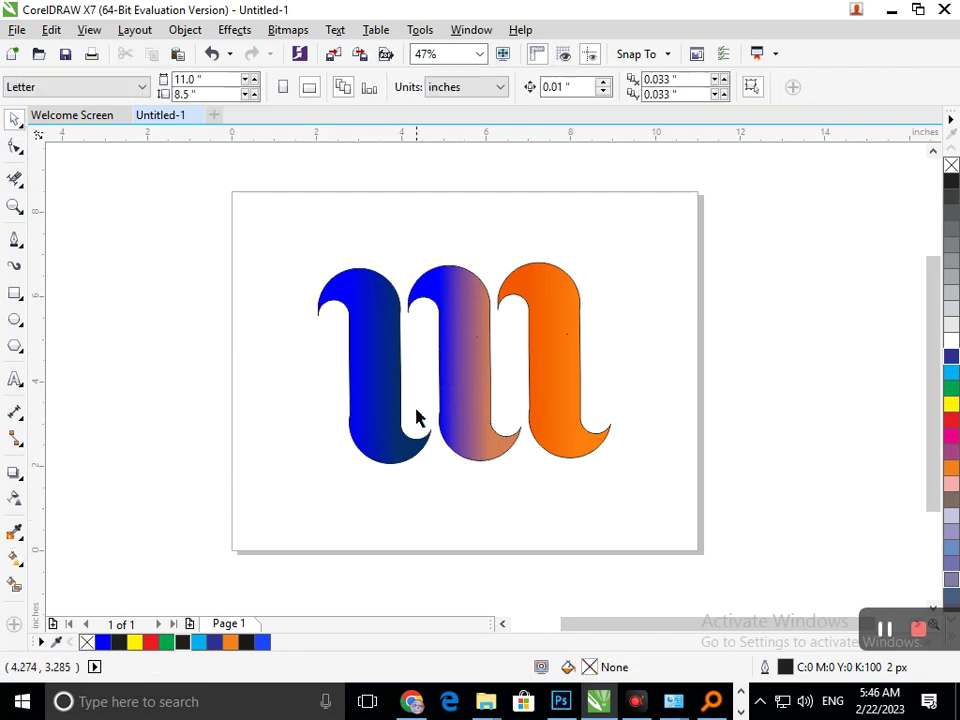
{"action": "left_click_drag", "start_coordinate": [279, 221], "coordinate": [654, 516]}
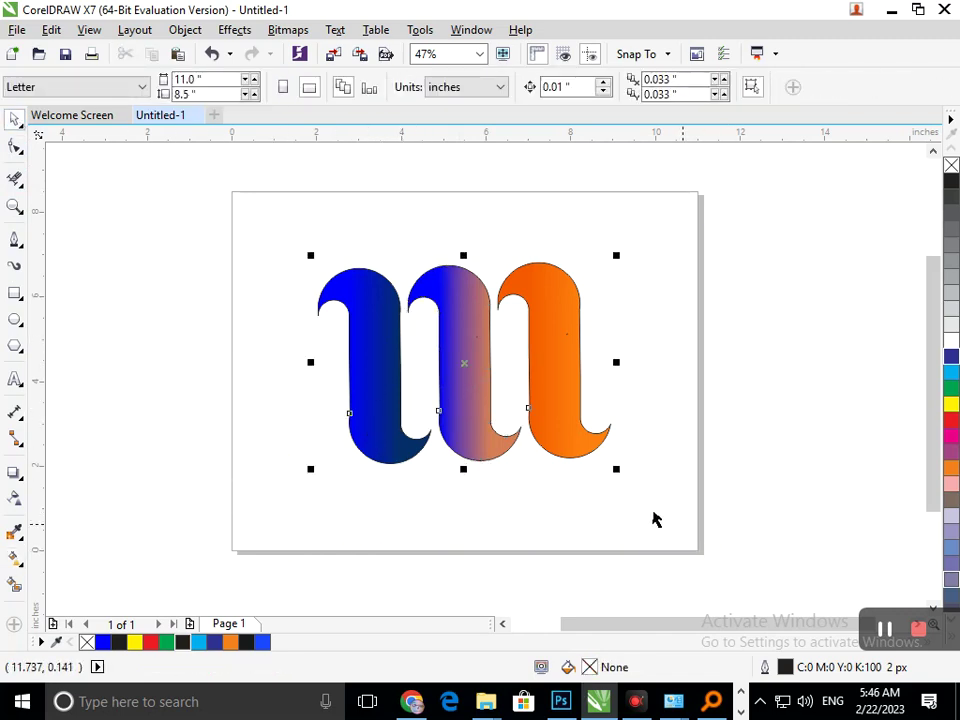
{"action": "left_click", "coordinate": [320, 503]}
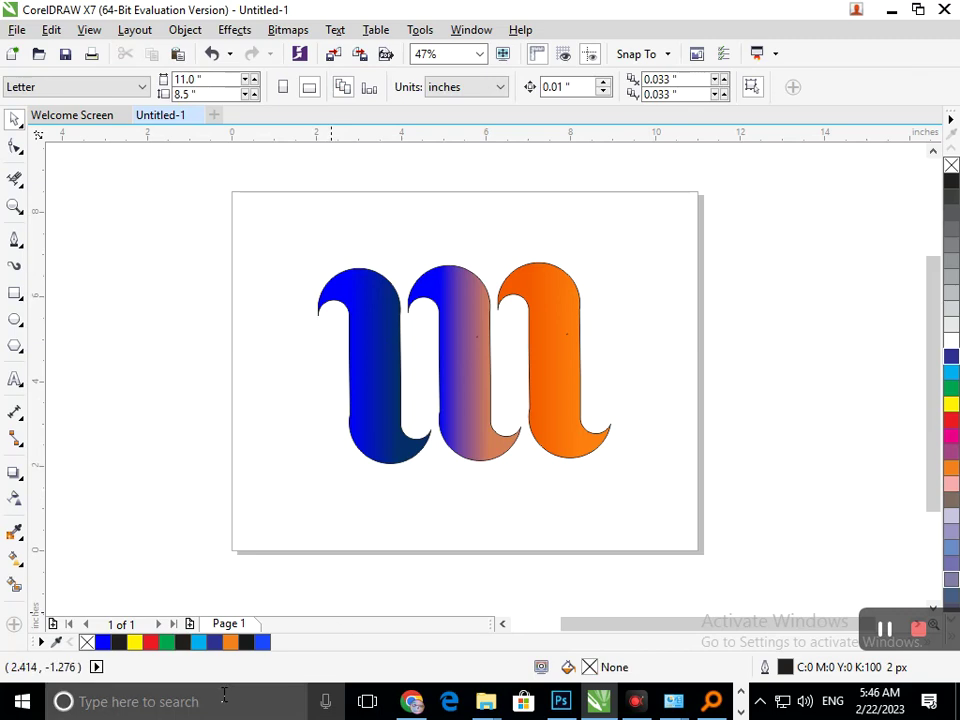
Step: Nudge the middle shape about 0.06 inches left, closer to the first shape
{"action": "left_click", "coordinate": [503, 347]}
{"action": "key", "text": "Left"}
{"action": "key", "text": "Left"}
{"action": "key", "text": "Left"}
{"action": "key", "text": "Left"}
{"action": "key", "text": "Left"}
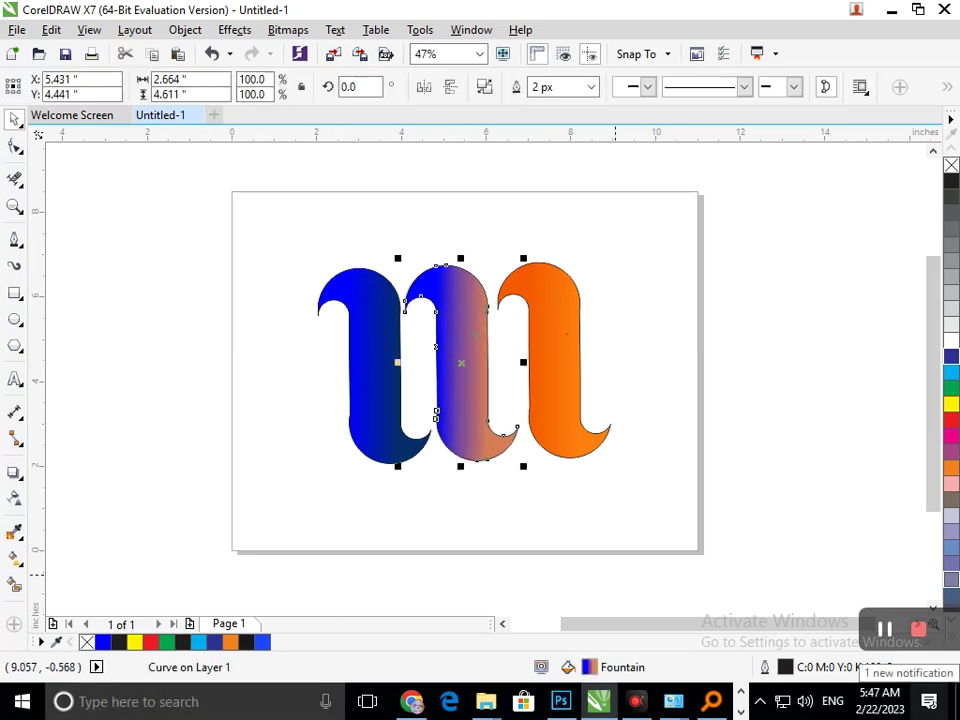
Step: Nudge the orange shape about 0.11 inches left, closer to the middle shape
{"action": "left_click", "coordinate": [555, 437]}
{"action": "key", "text": "Left"}
{"action": "key", "text": "Left"}
{"action": "key", "text": "Left"}
{"action": "key", "text": "Left"}
{"action": "key", "text": "Left"}
{"action": "key", "text": "Left"}
{"action": "key", "text": "Left"}
{"action": "key", "text": "Left"}
{"action": "key", "text": "Left"}
{"action": "key", "text": "Left"}
{"action": "key", "text": "Left"}
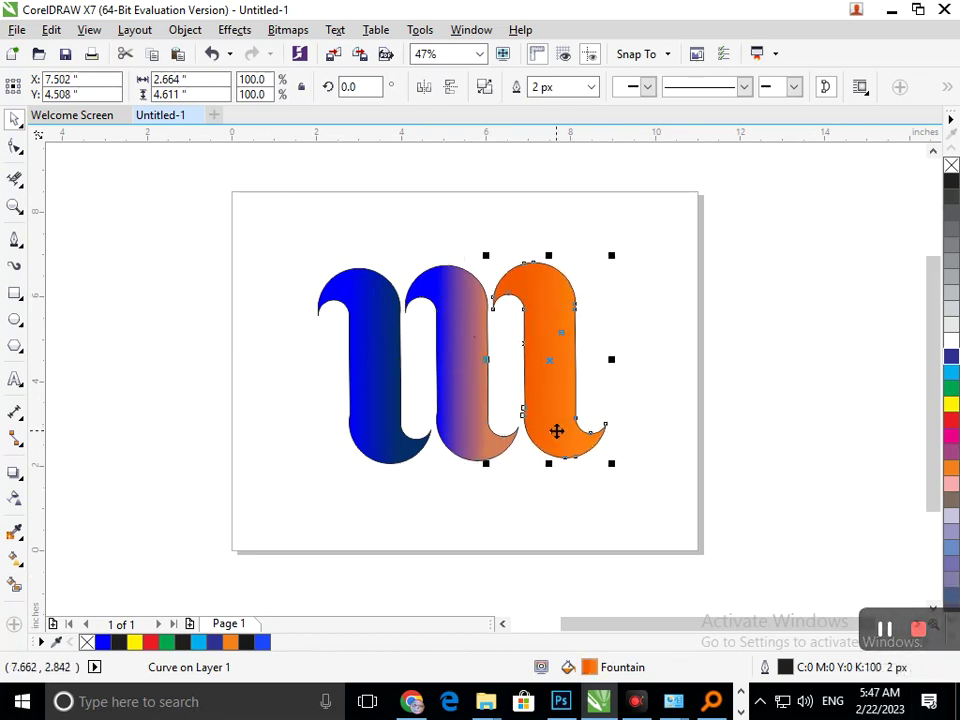
{"action": "left_click", "coordinate": [474, 471]}
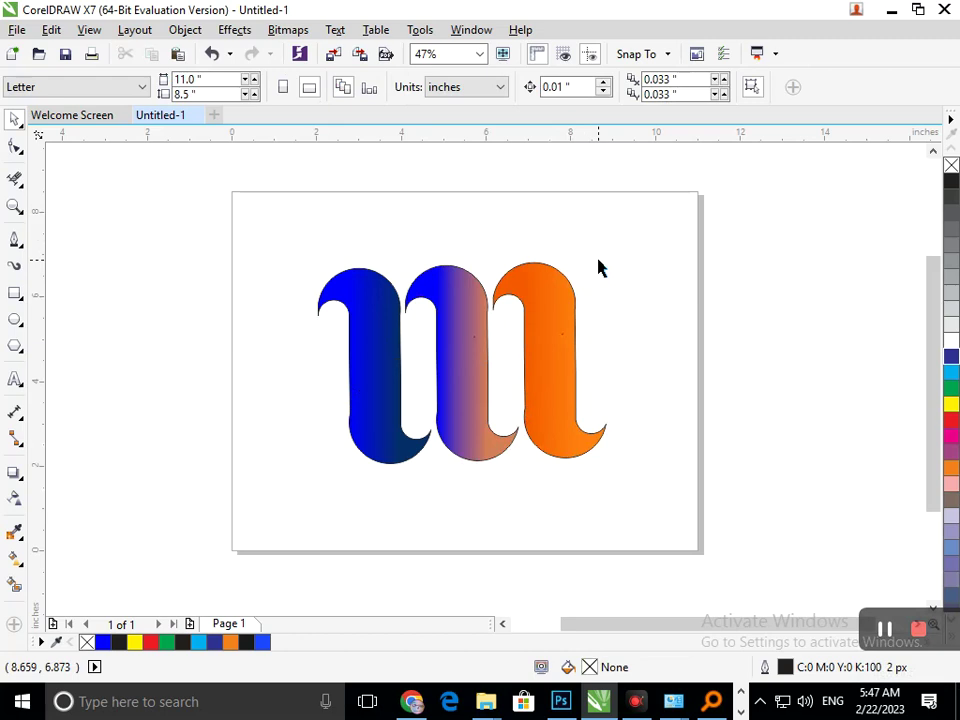
Step: Undo the leftward nudges of the orange and middle shapes and clear the selection
{"action": "key", "text": "Tab"}
{"action": "key", "text": "Right"}
{"action": "key", "text": "Right"}
{"action": "key", "text": "Right"}
{"action": "key", "text": "Right"}
{"action": "key", "text": "Right"}
{"action": "key", "text": "Right"}
{"action": "key", "text": "Right"}
{"action": "key", "text": "Right"}
{"action": "key", "text": "Right"}
{"action": "key", "text": "Right"}
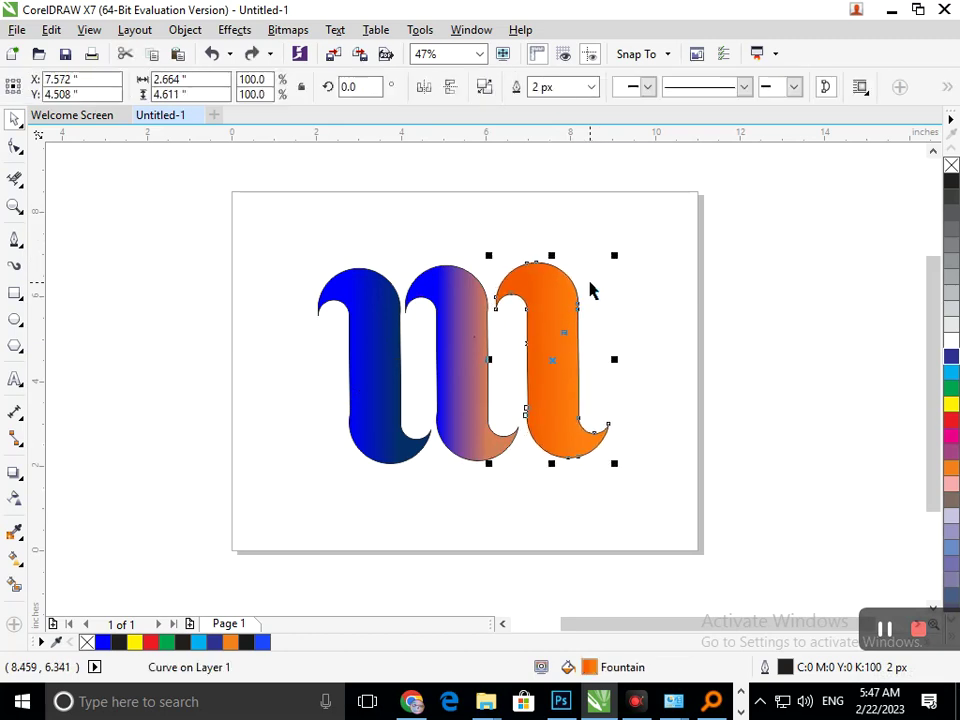
{"action": "key", "text": "Tab"}
{"action": "key", "text": "Right"}
{"action": "key", "text": "Right"}
{"action": "key", "text": "Right"}
{"action": "key", "text": "Right"}
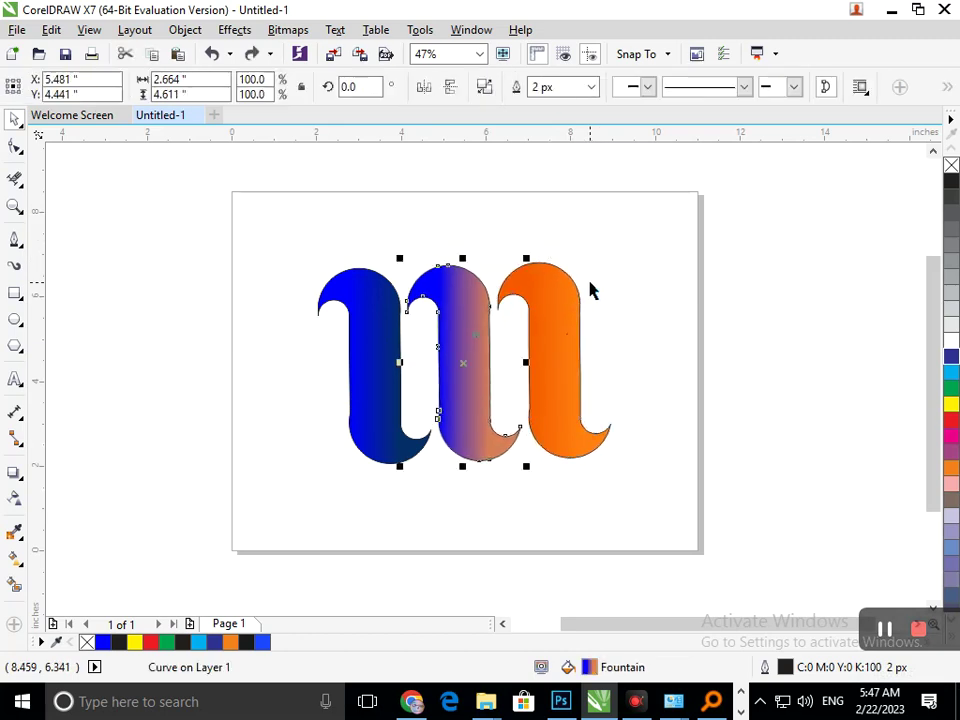
{"action": "key", "text": "Tab"}
{"action": "key", "text": "Right"}
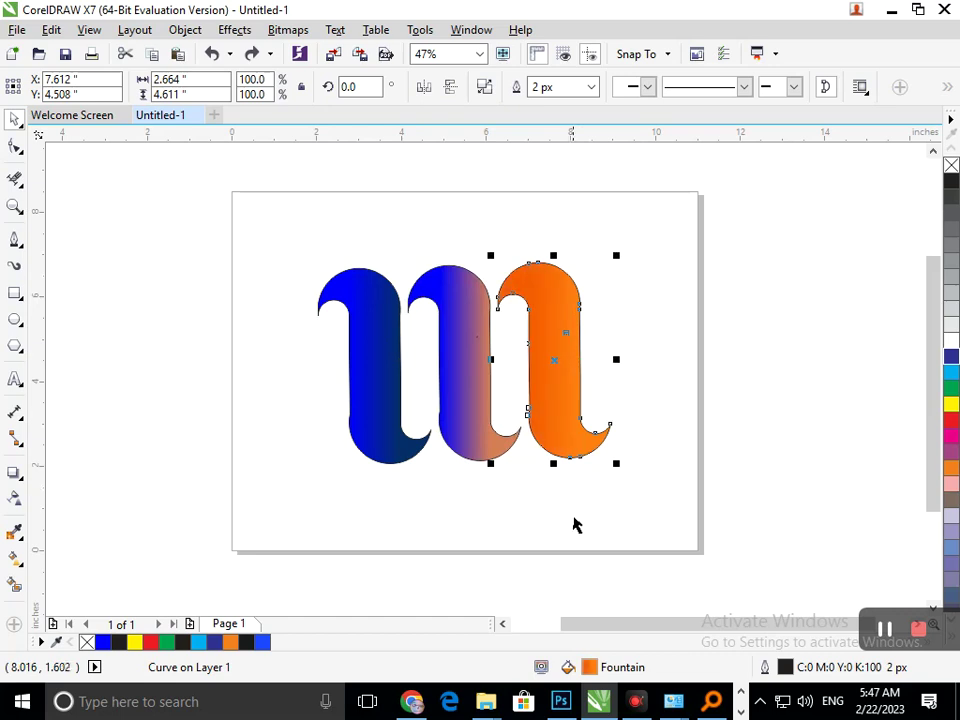
{"action": "left_click", "coordinate": [421, 593]}
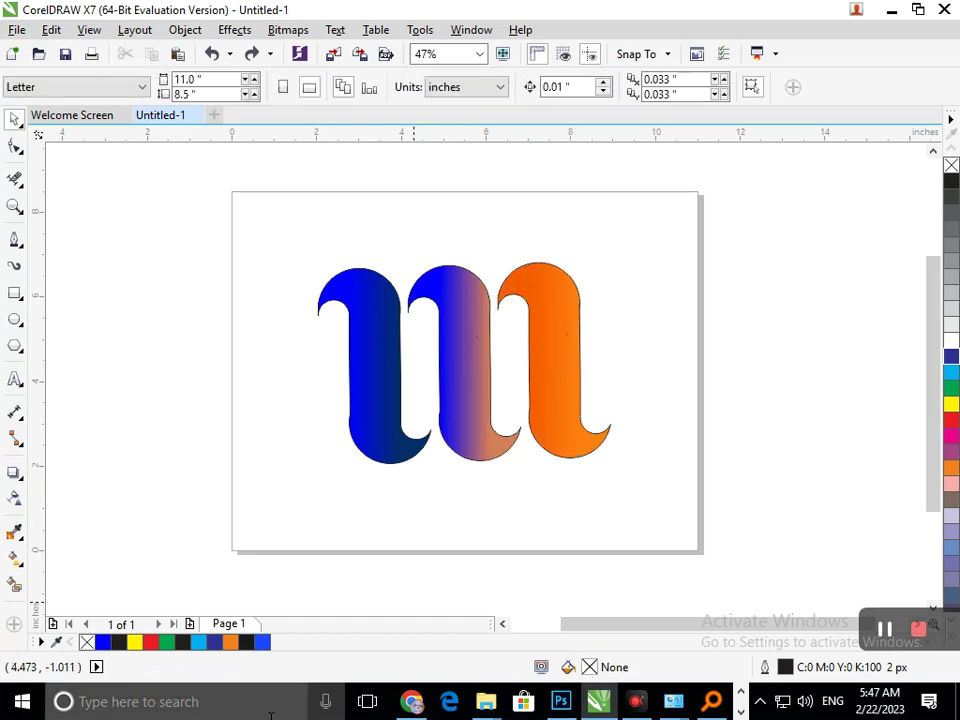